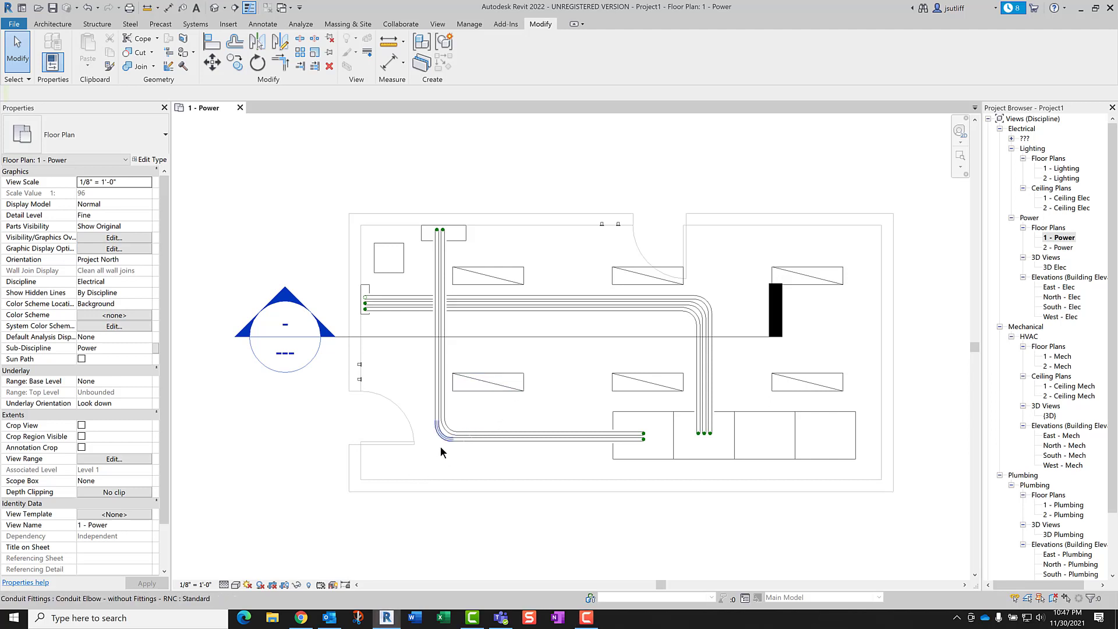
Step: Draw a short horizontal conduit in the floor plan with CN
left_click_drag(421, 467, 518, 398)
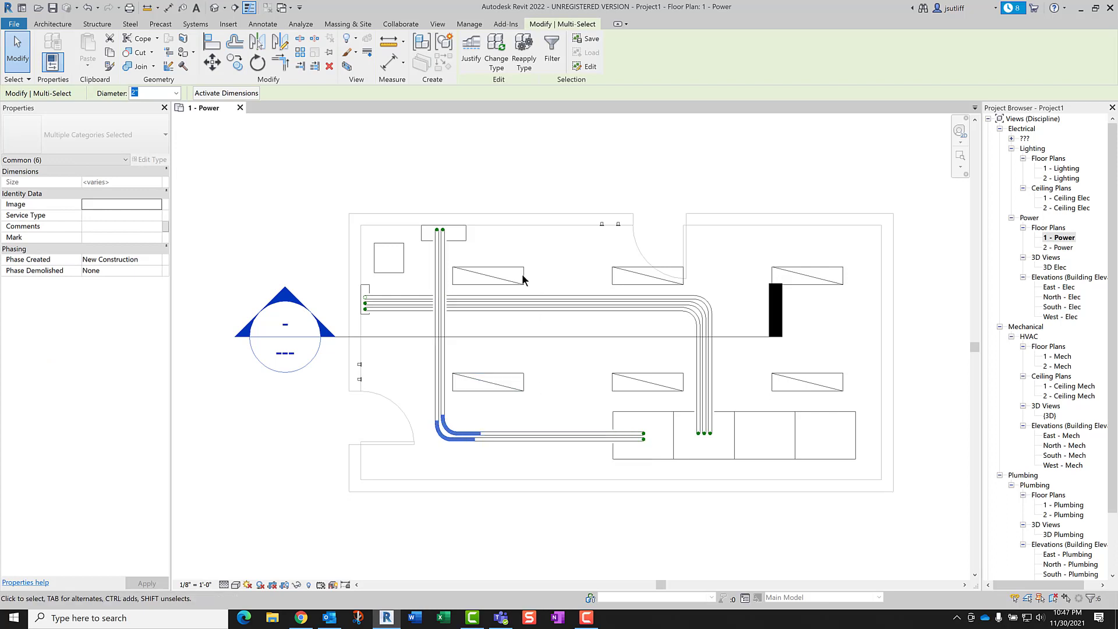
left_click(531, 328)
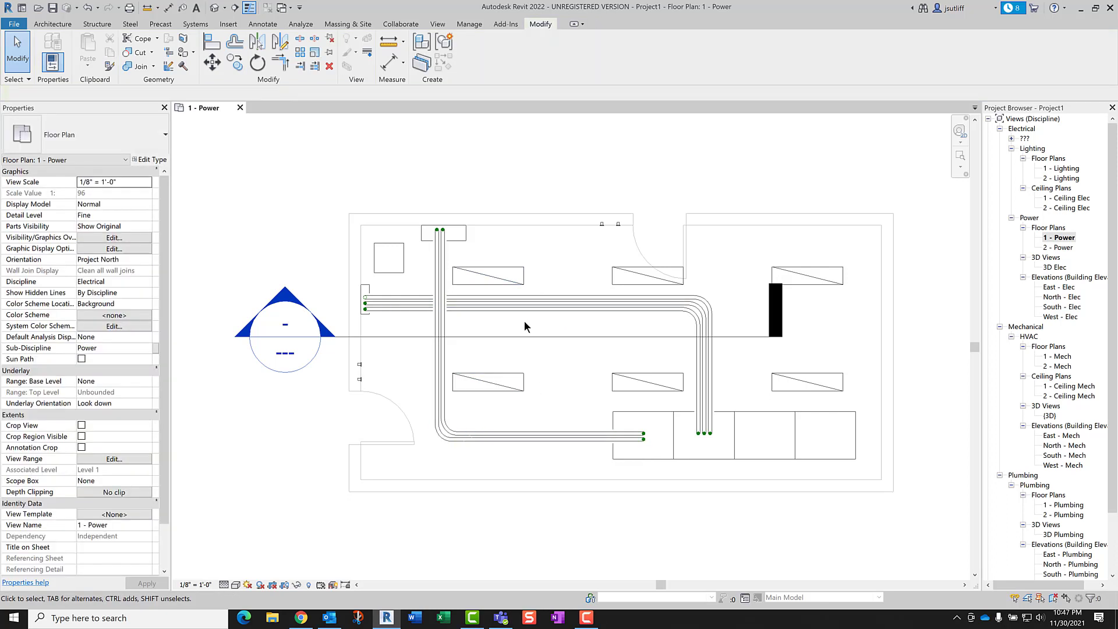
scroll(495, 323, "up", 2)
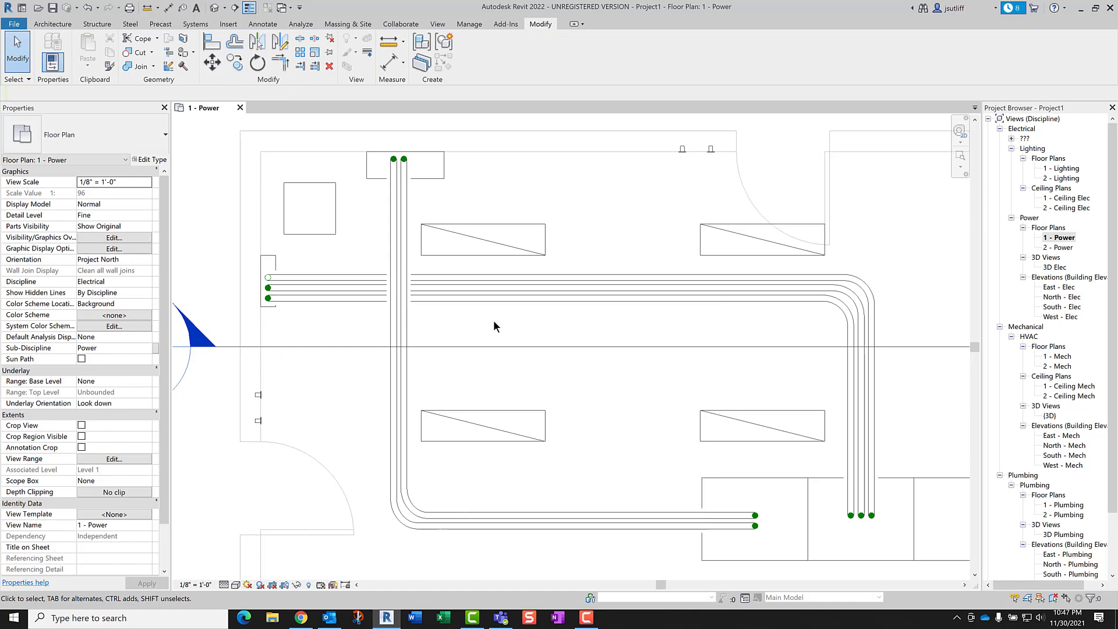
middle_click_drag(522, 335, 515, 345)
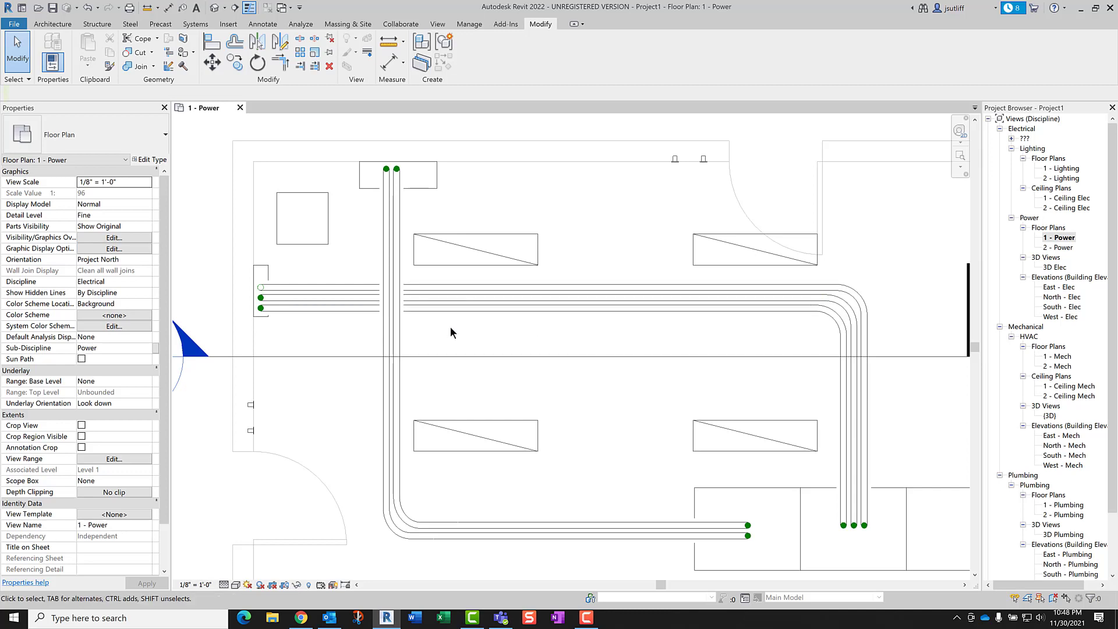
key("c")
key("n")
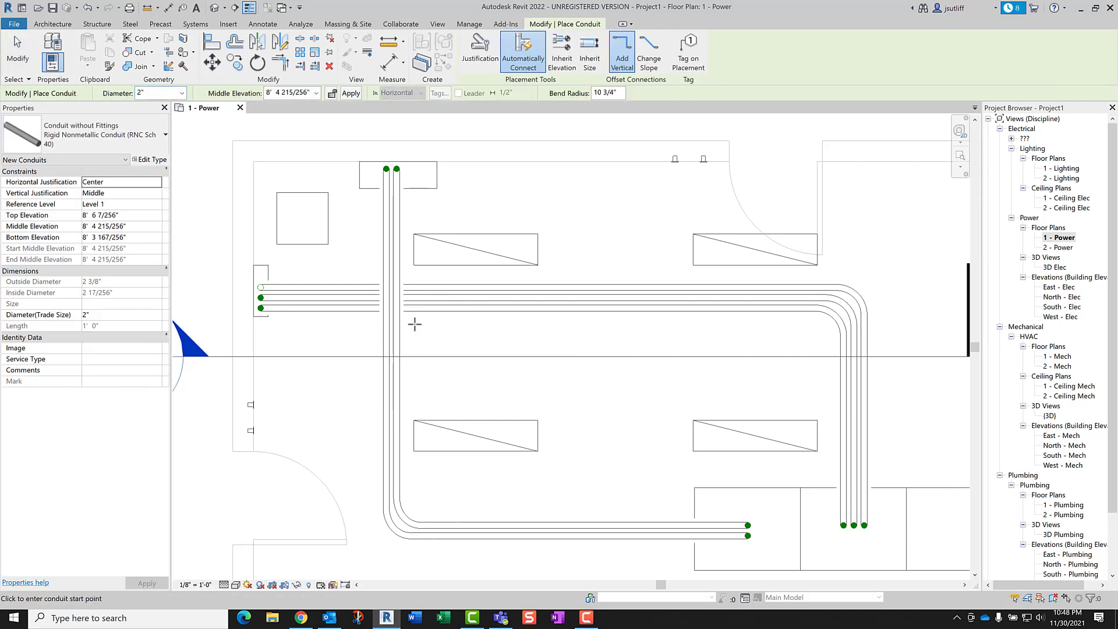
left_click(415, 324)
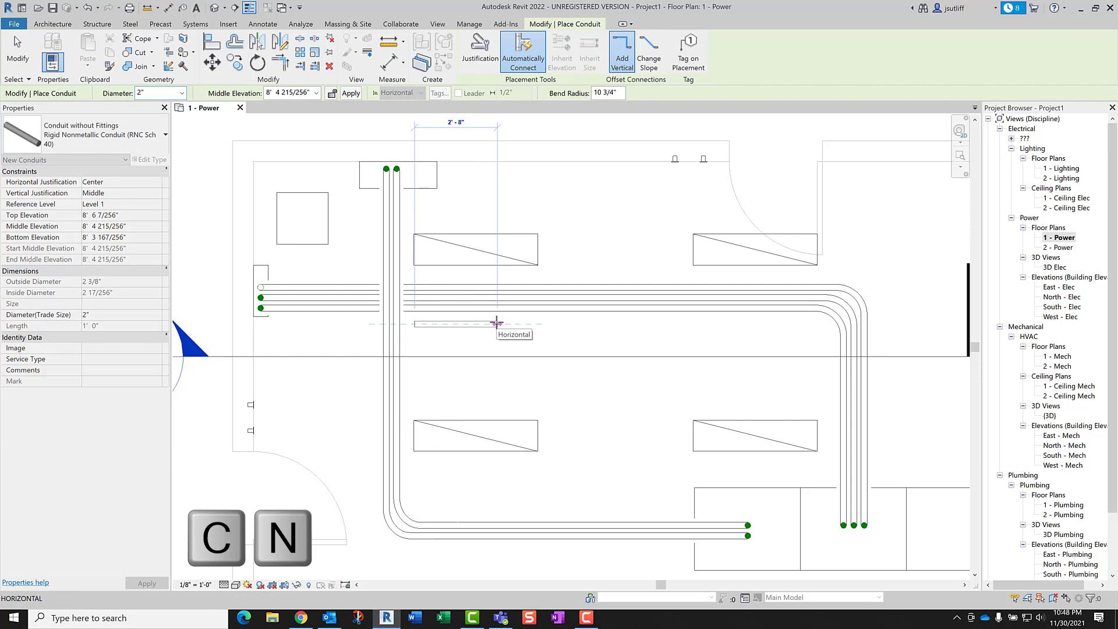
left_click(496, 324)
key("Escape")
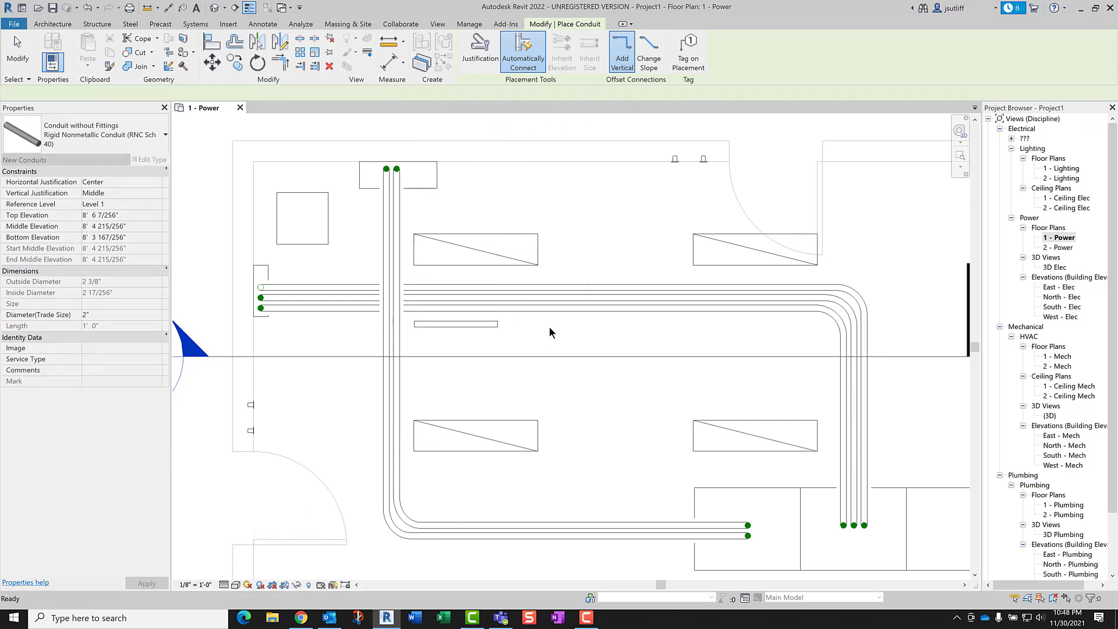
key("Escape")
Step: In the working section, extend the short conduit with a 30° rise into a raised horizontal run
right_click(497, 358)
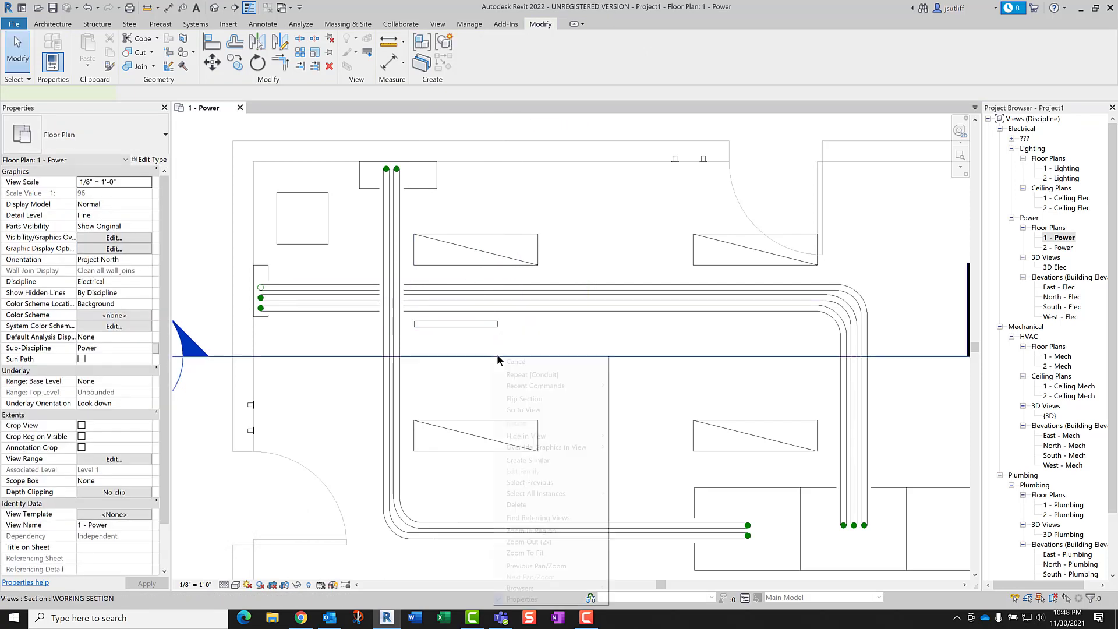
left_click(542, 408)
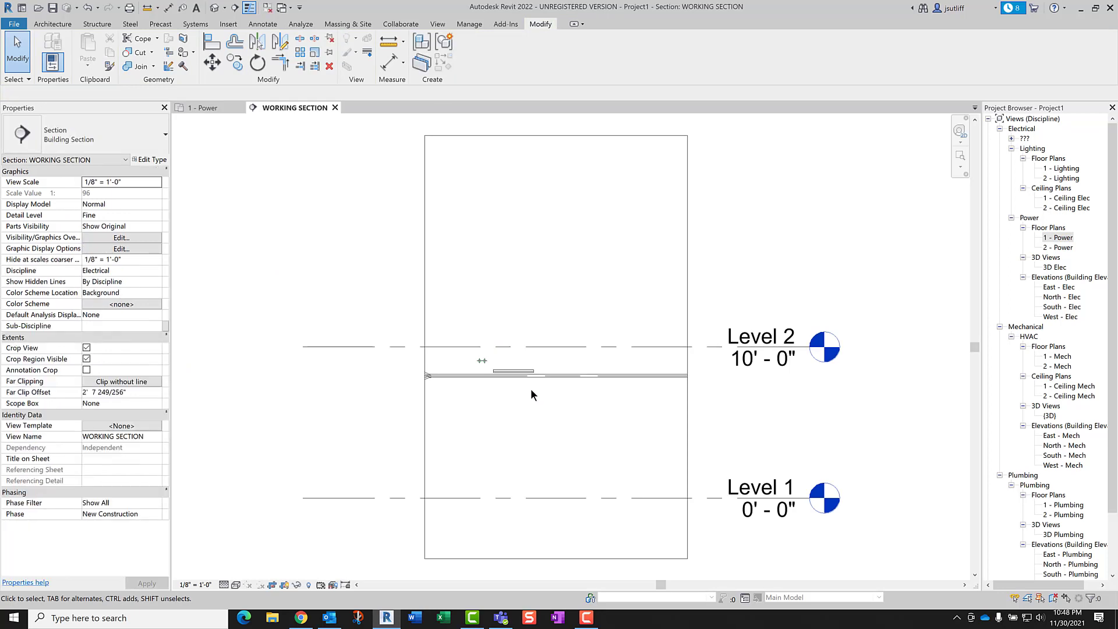
scroll(529, 376, "up", 3)
scroll(535, 376, "up", 2)
left_click(538, 377)
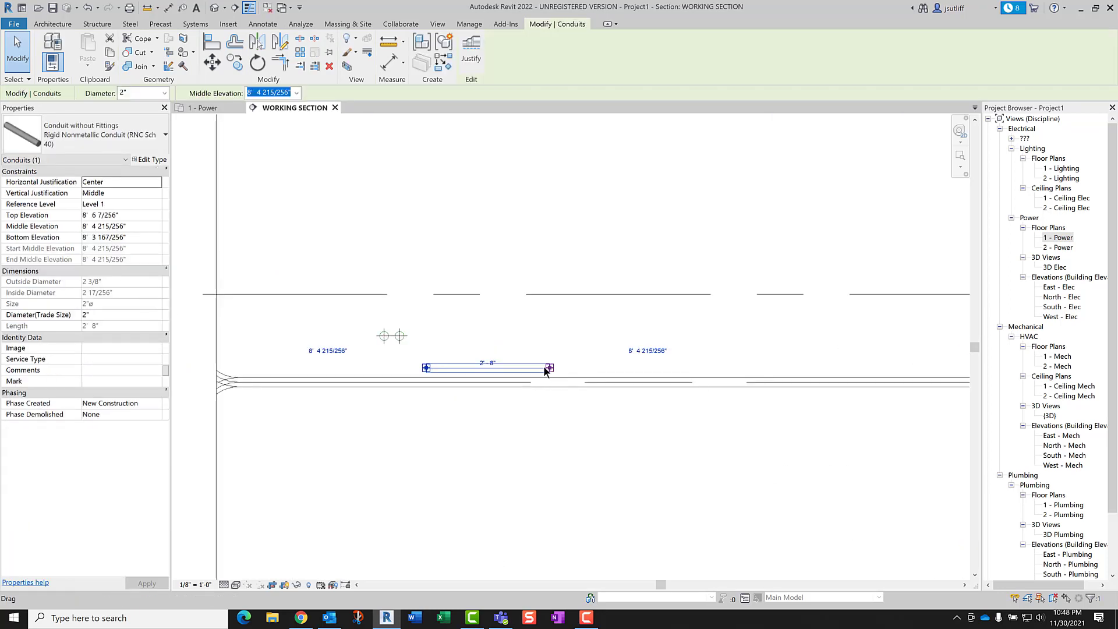
right_click(550, 370)
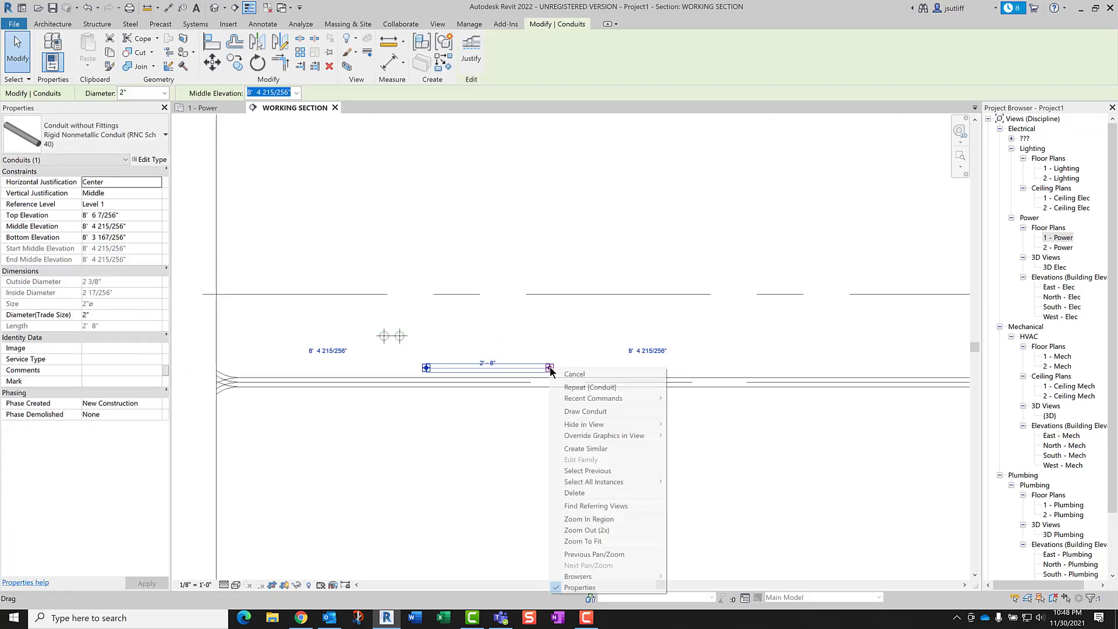
left_click(569, 416)
middle_click_drag(662, 362, 572, 365)
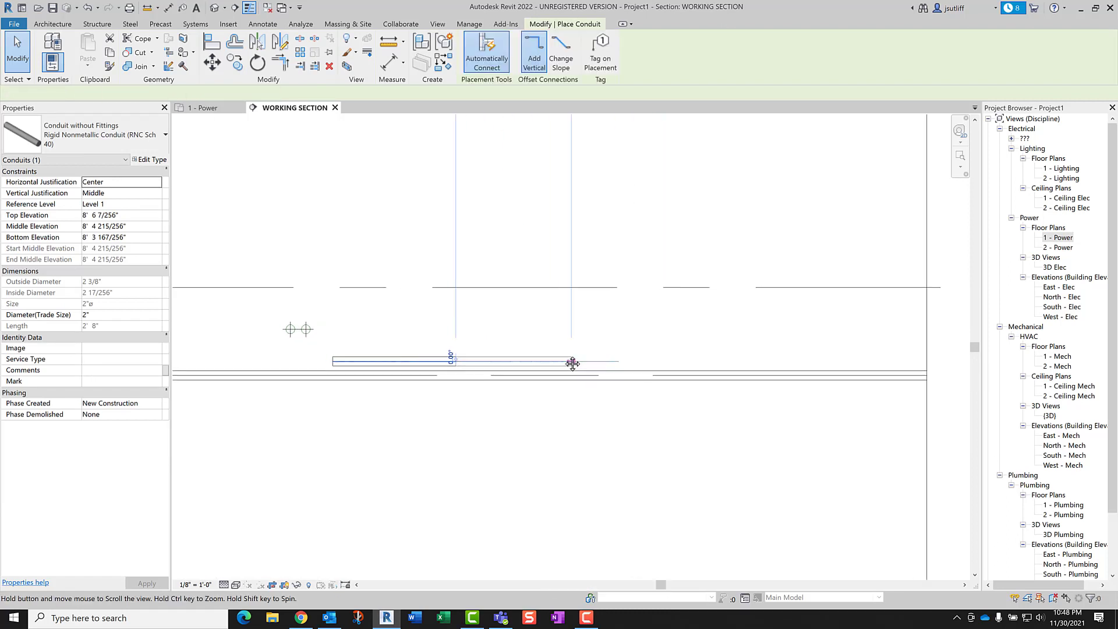
left_click(534, 302)
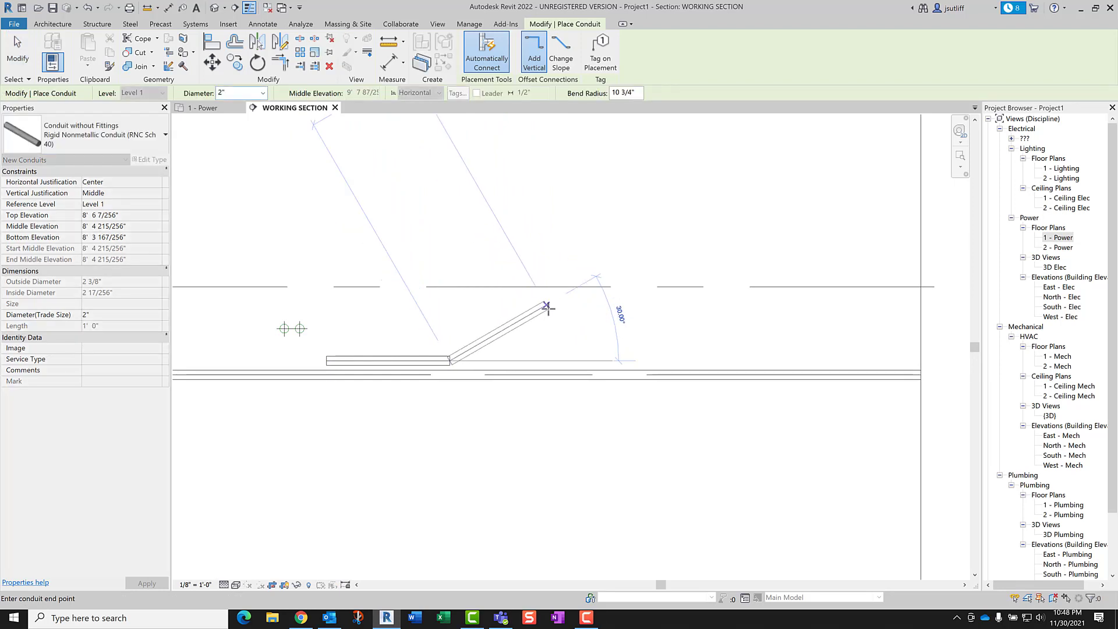
left_click(547, 307)
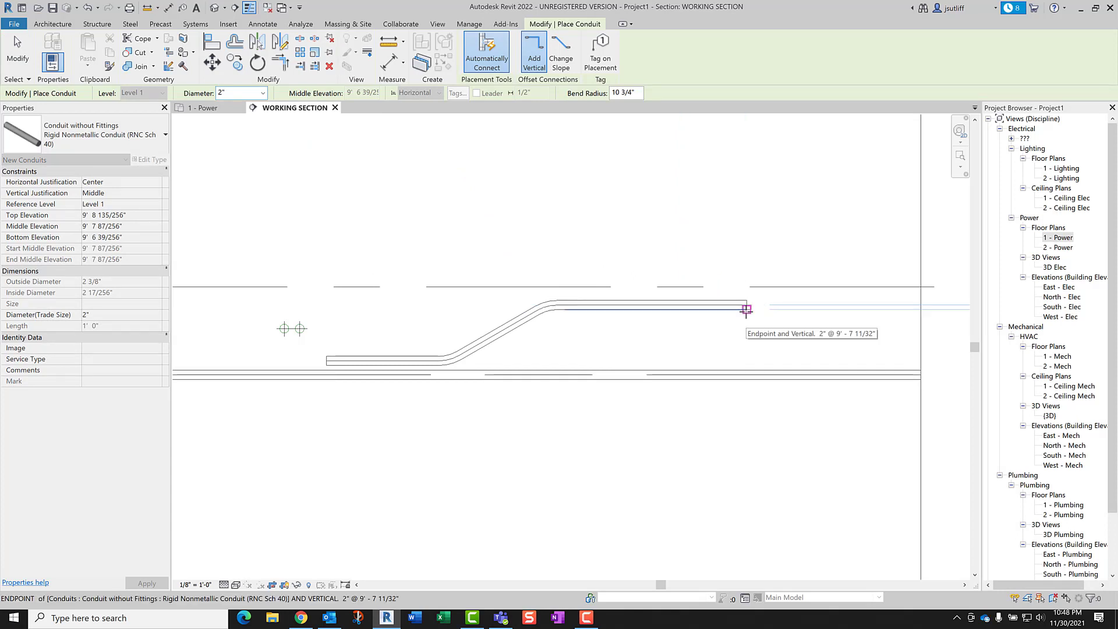
left_click(746, 309)
key("Escape")
key("Escape")
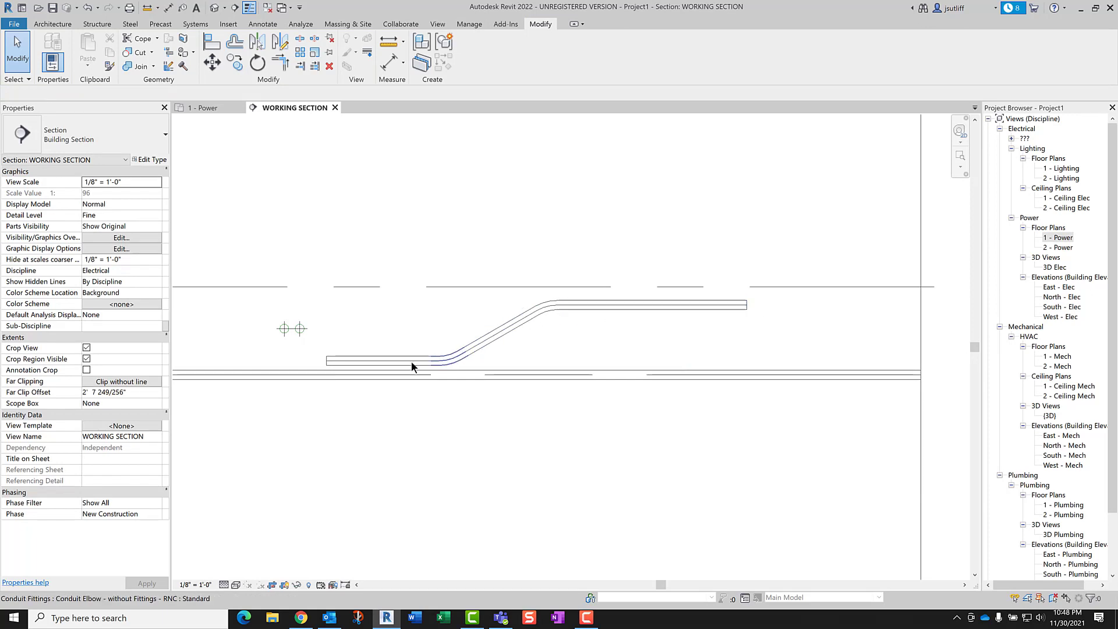
Step: Compare the raised and lower conduits' Middle Elevation, then return to the 1 - Power plan
left_click(625, 303)
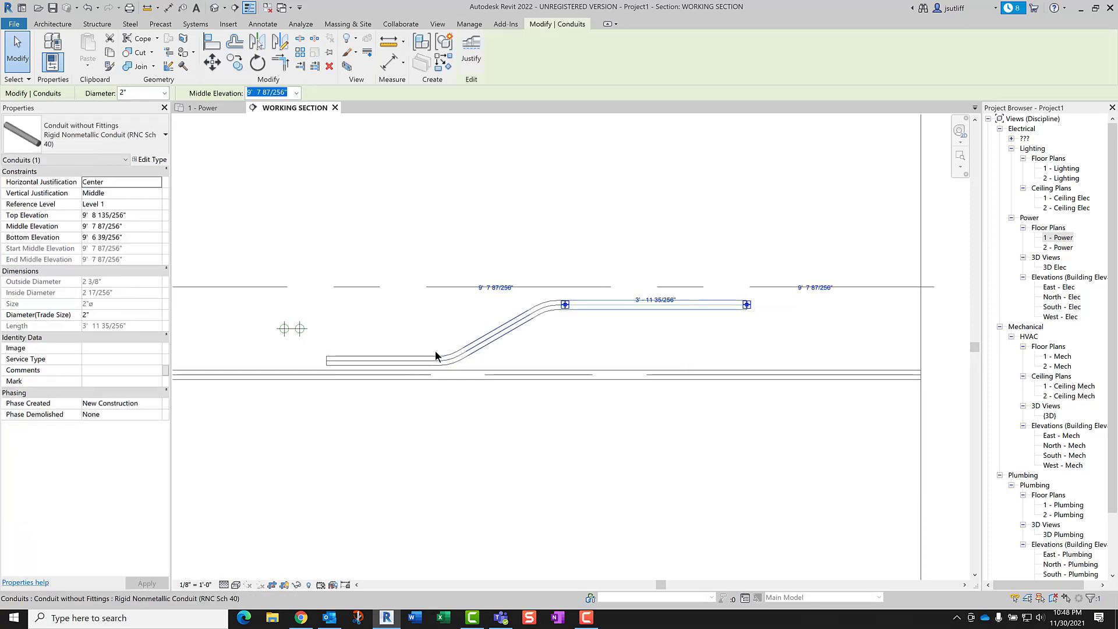
left_click(397, 361)
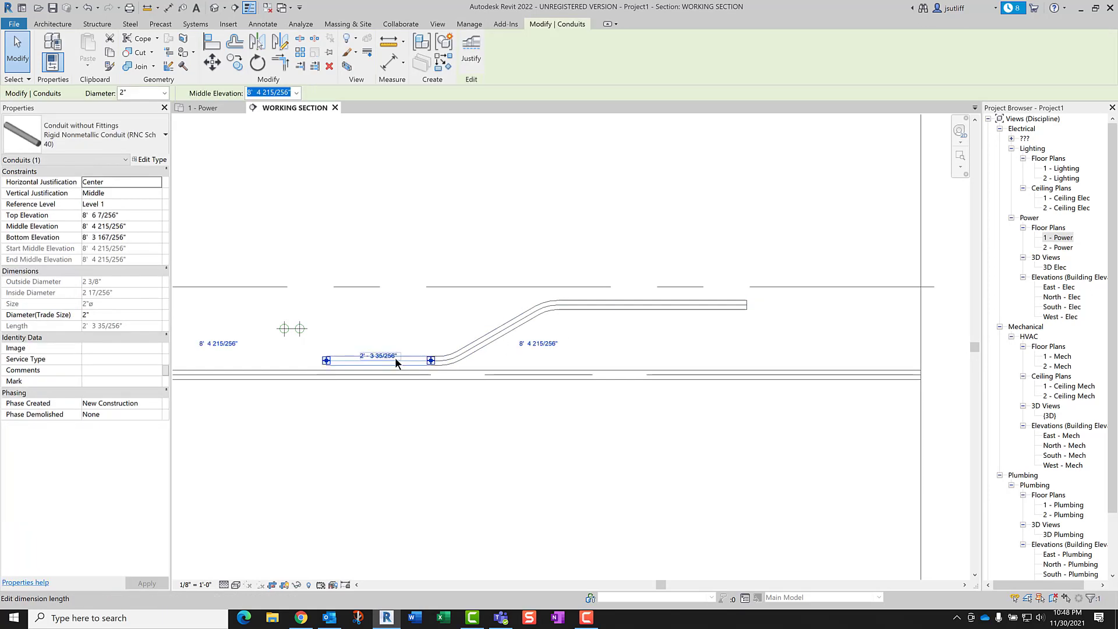
left_click(642, 311)
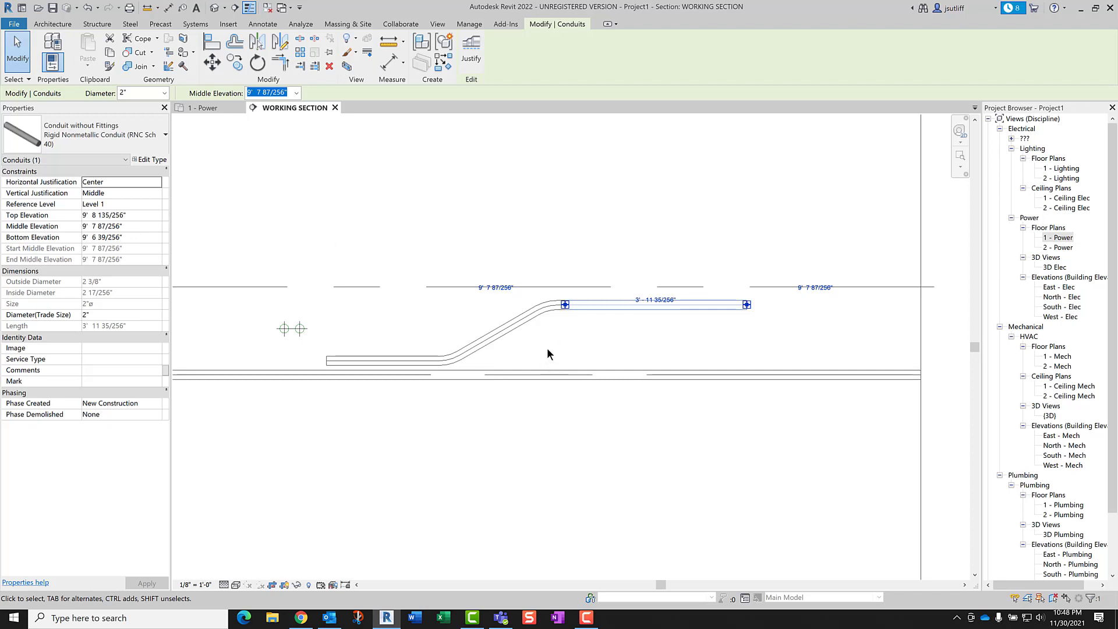
left_click(203, 107)
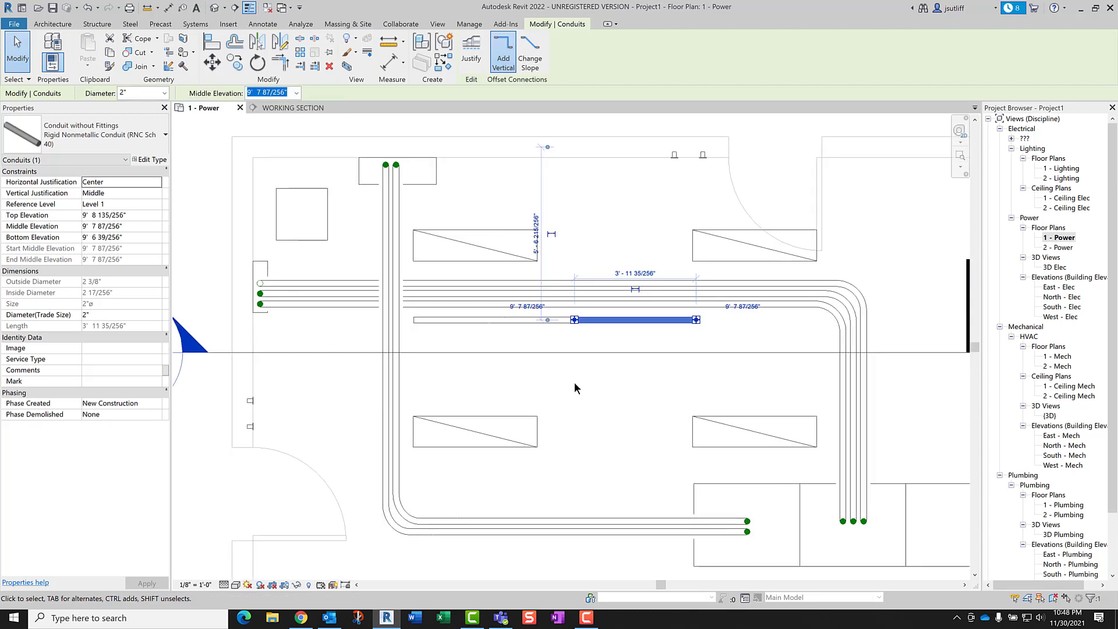
Step: Draw a matching conduit with CS, jogging at 30° and ending just below the raised conduit
key("c")
key("s")
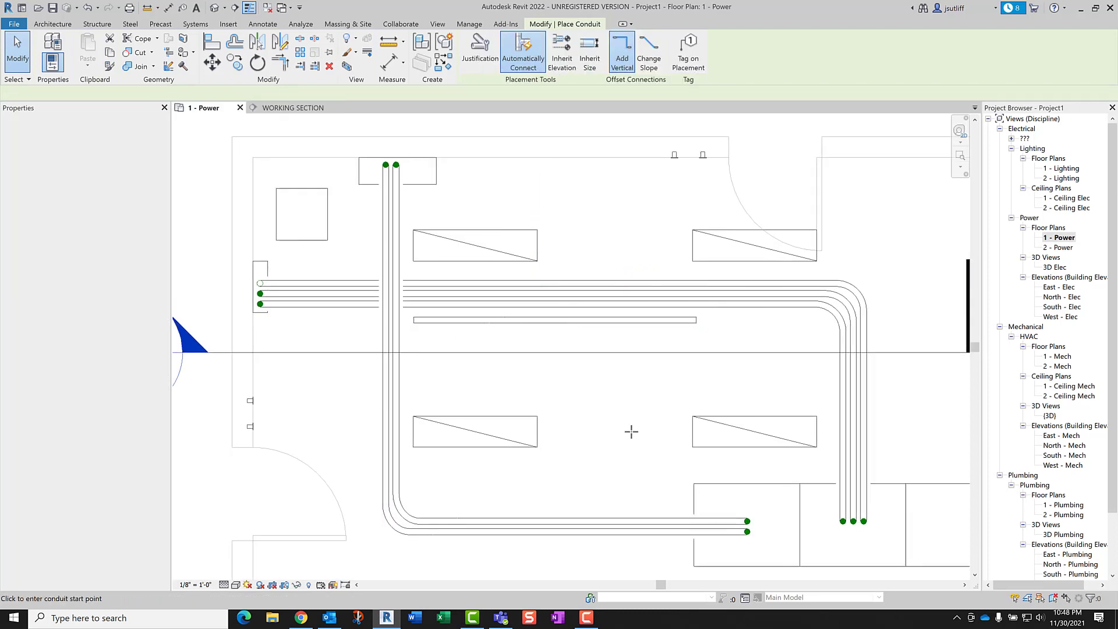
left_click(626, 411)
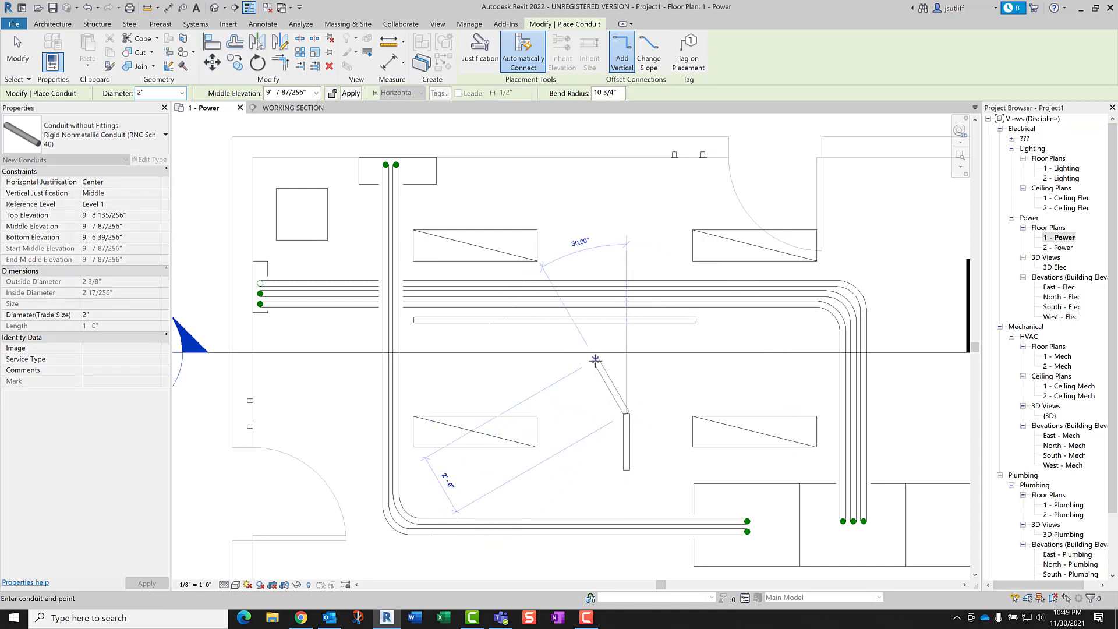
left_click(595, 356)
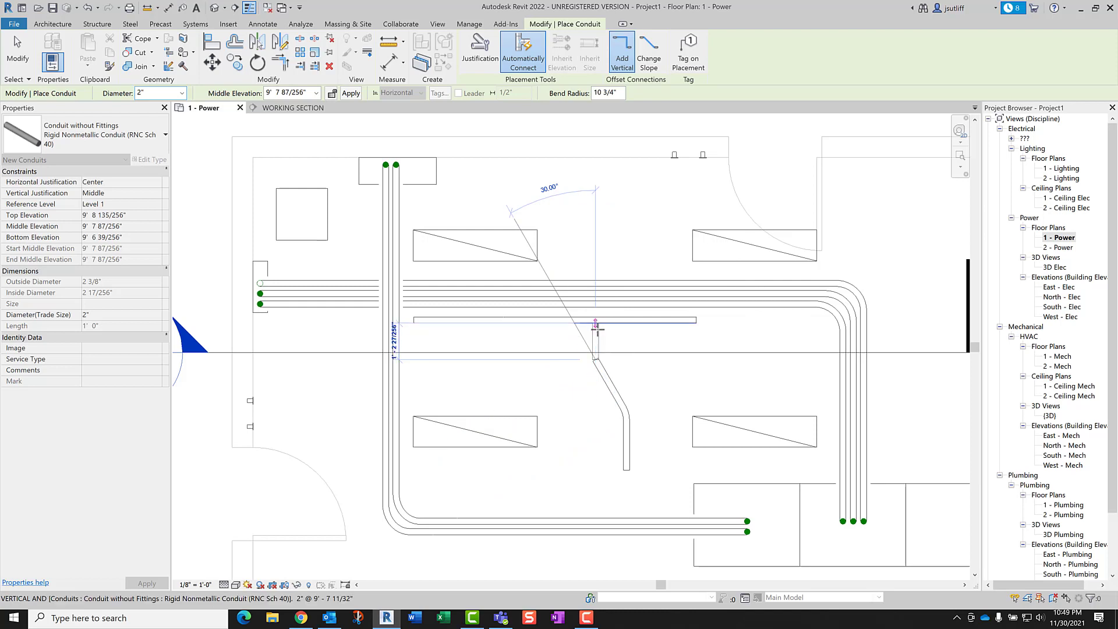
left_click(595, 331)
key("Escape")
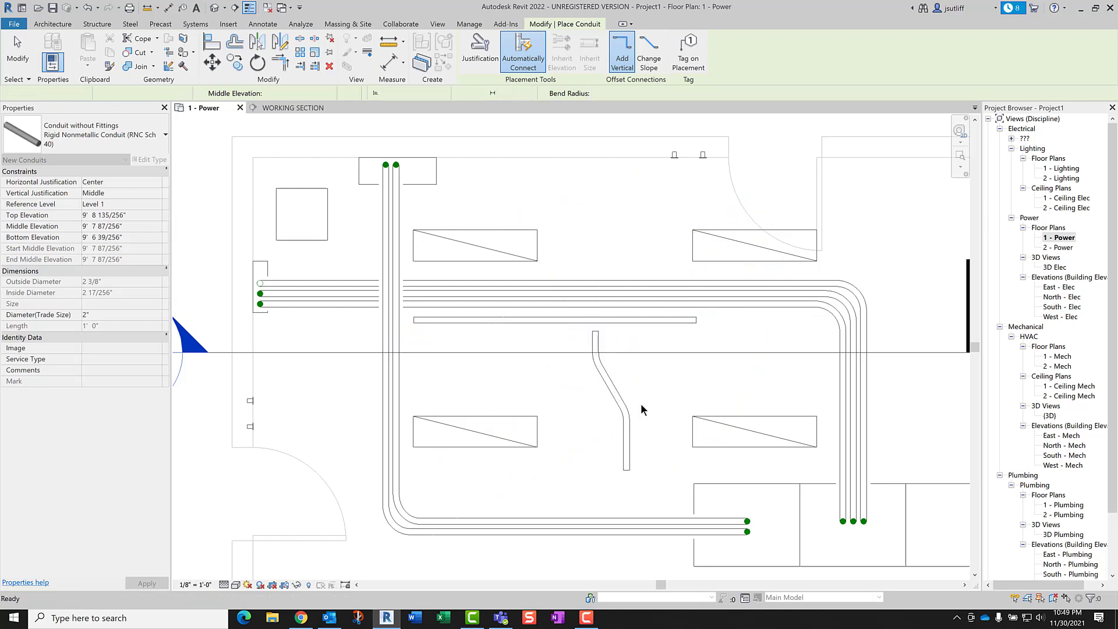
key("Escape")
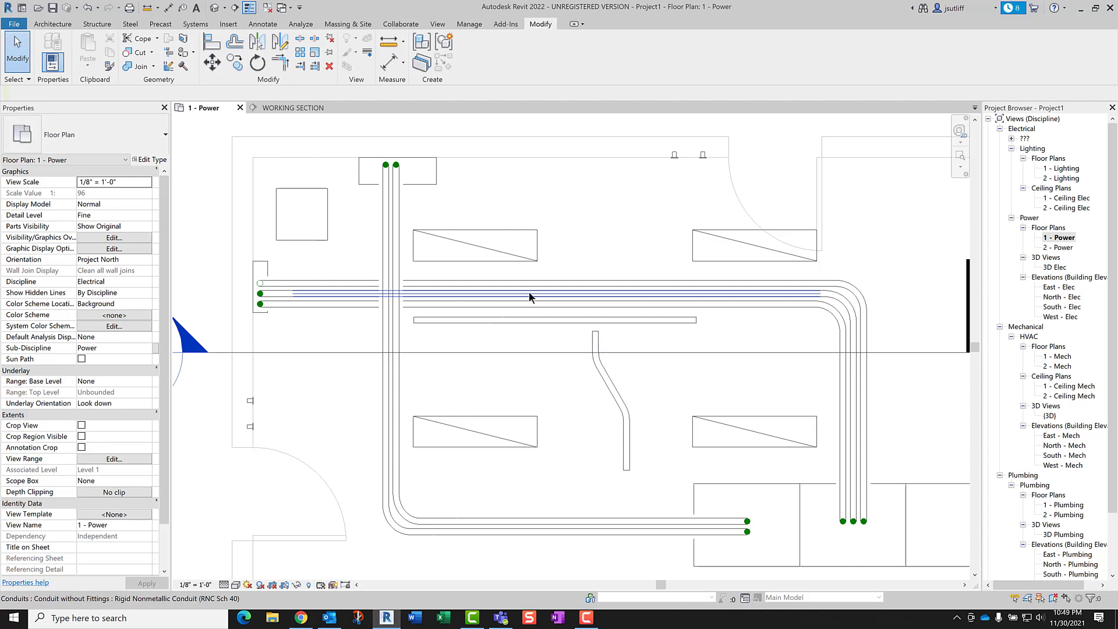
Step: Set the offset's lower conduit segment to a Bottom Elevation of 9' 6"
left_click(629, 448)
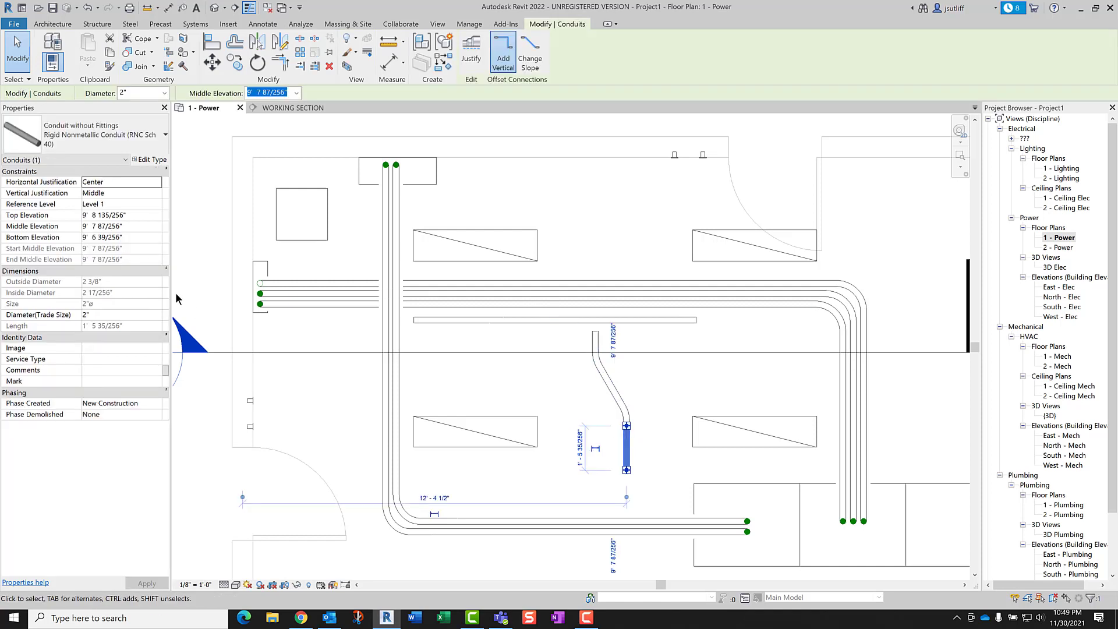
left_click(136, 241)
type("9 5")
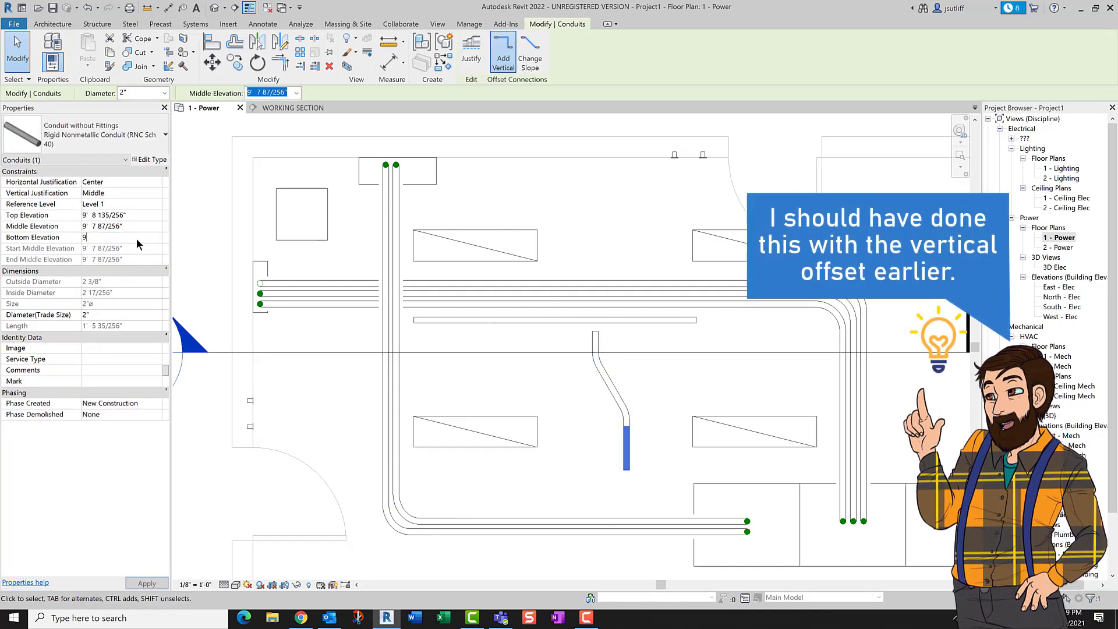
key("BackSpace")
key("BackSpace")
type("6")
key("Return")
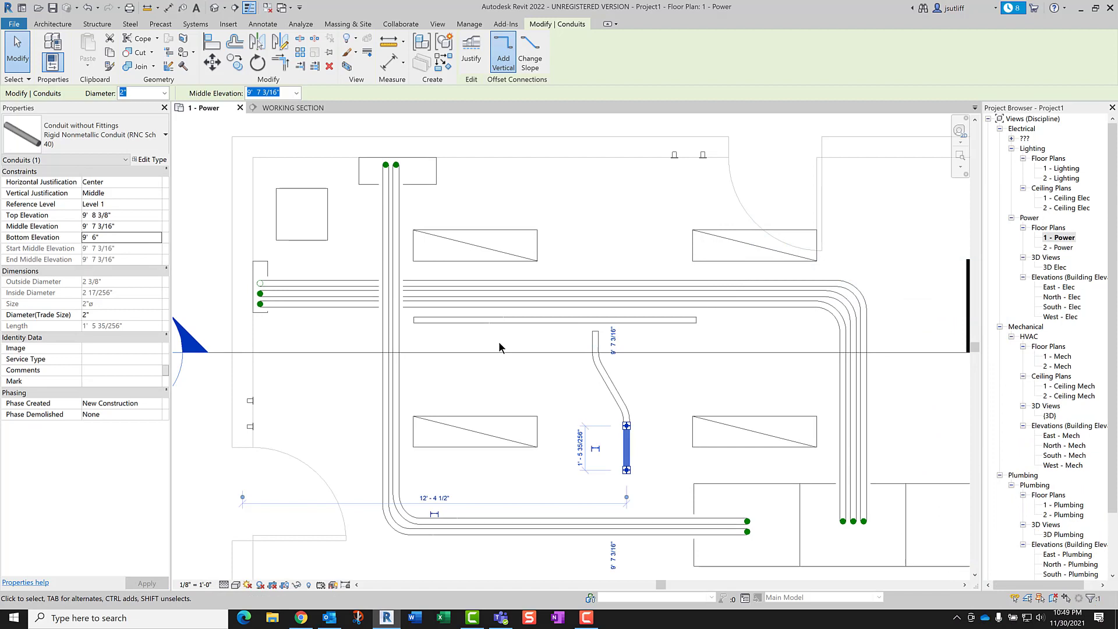
left_click(542, 383)
scroll(597, 371, "up", 1)
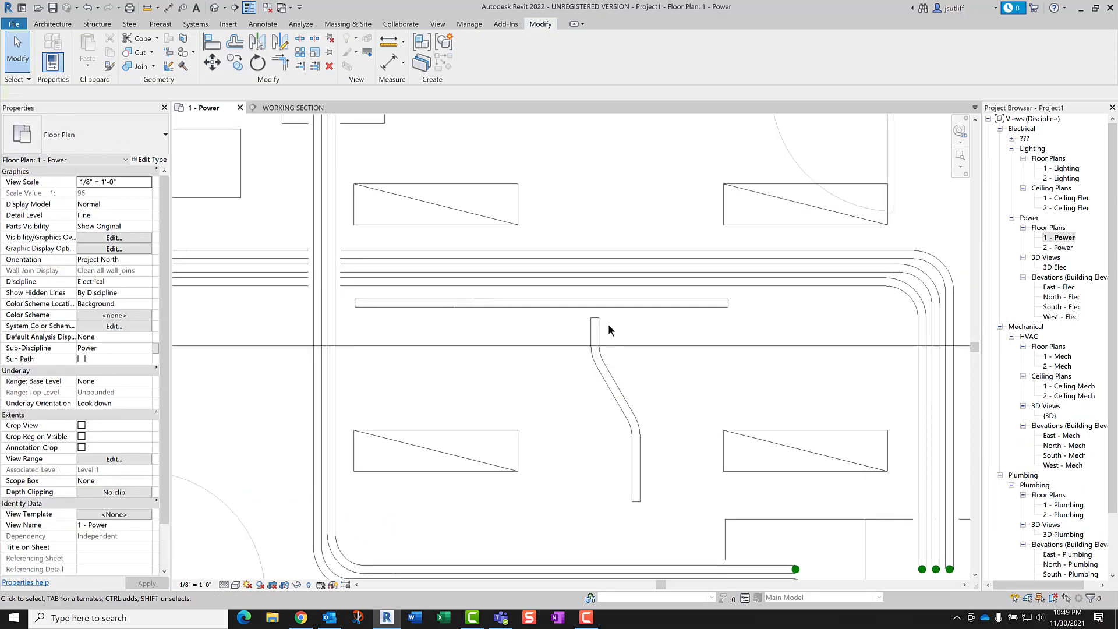
Step: Move the WORKING SECTION line across the horizontal conduits and reopen that section view
left_click(545, 346)
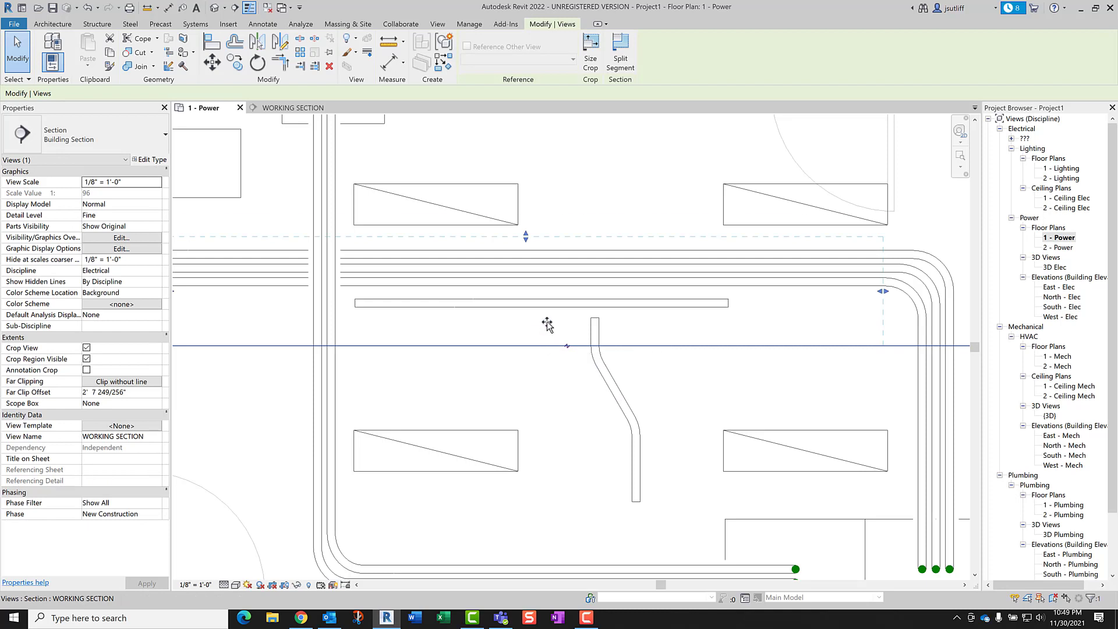
left_click_drag(543, 346, 543, 294)
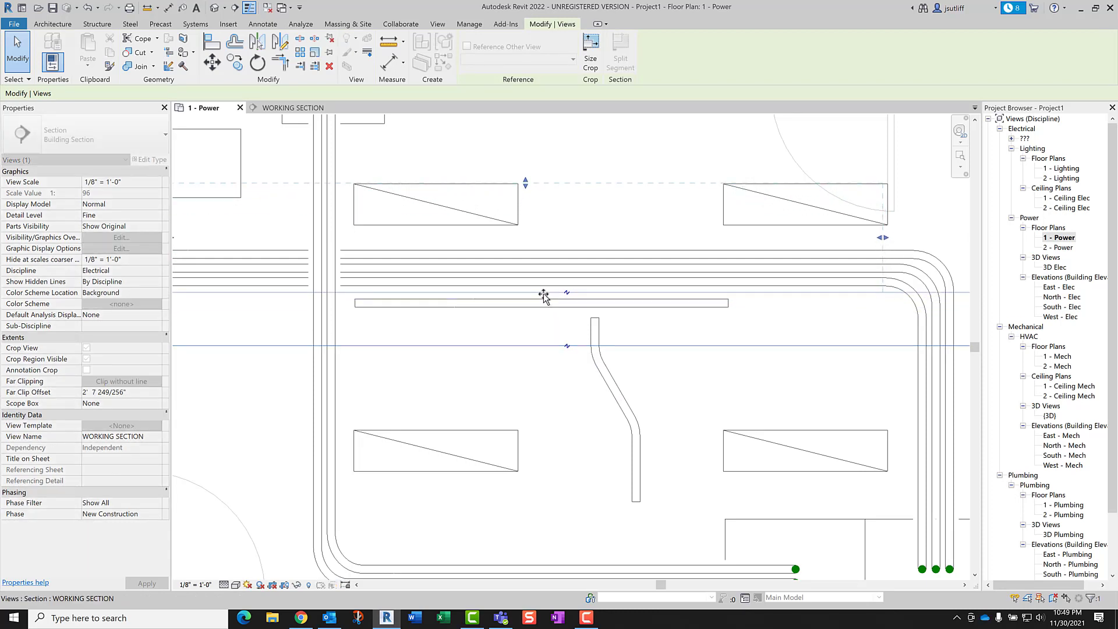
scroll(543, 294, "down", 2)
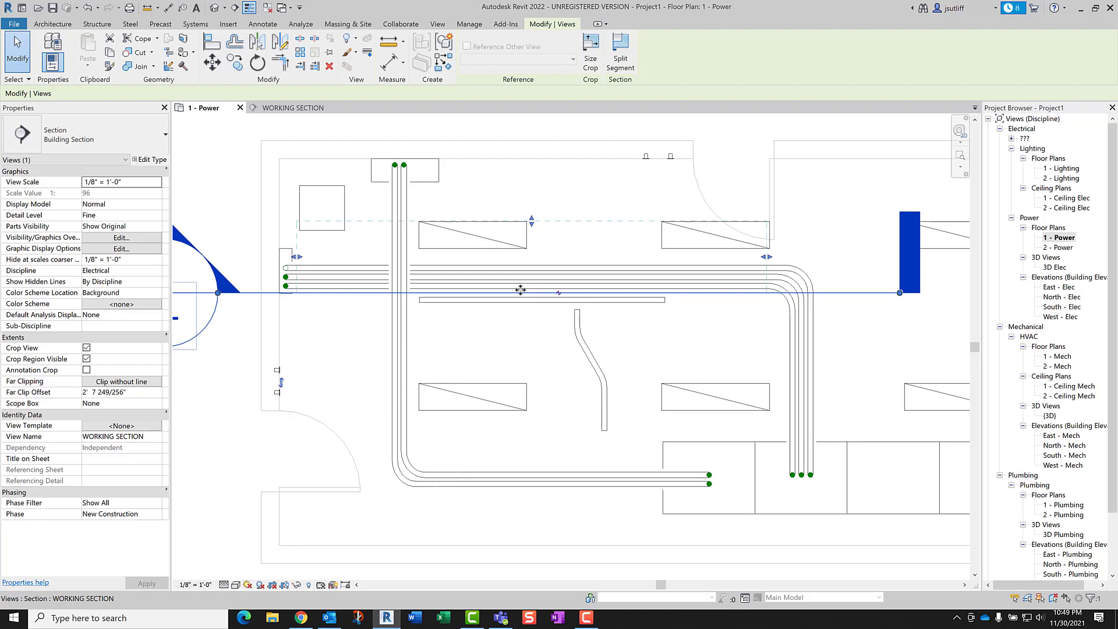
right_click(520, 291)
left_click(551, 342)
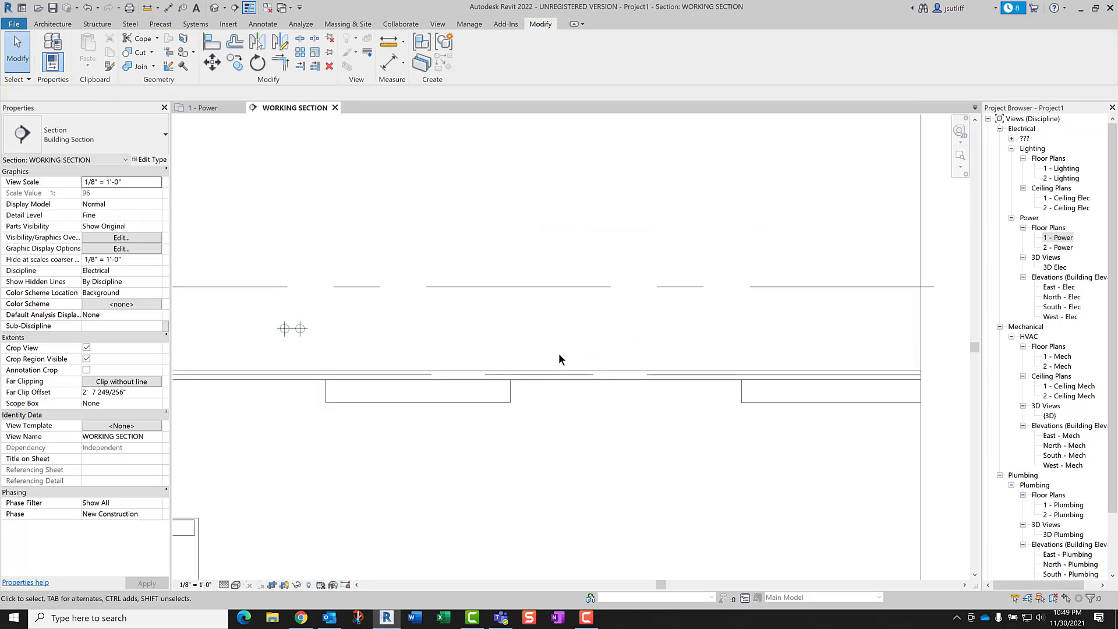
Step: In the 1 - Power plan, split the 8' 1 3/16" conduit at four points with SL
left_click(463, 374)
scroll(667, 362, "down", 1, "ctrl")
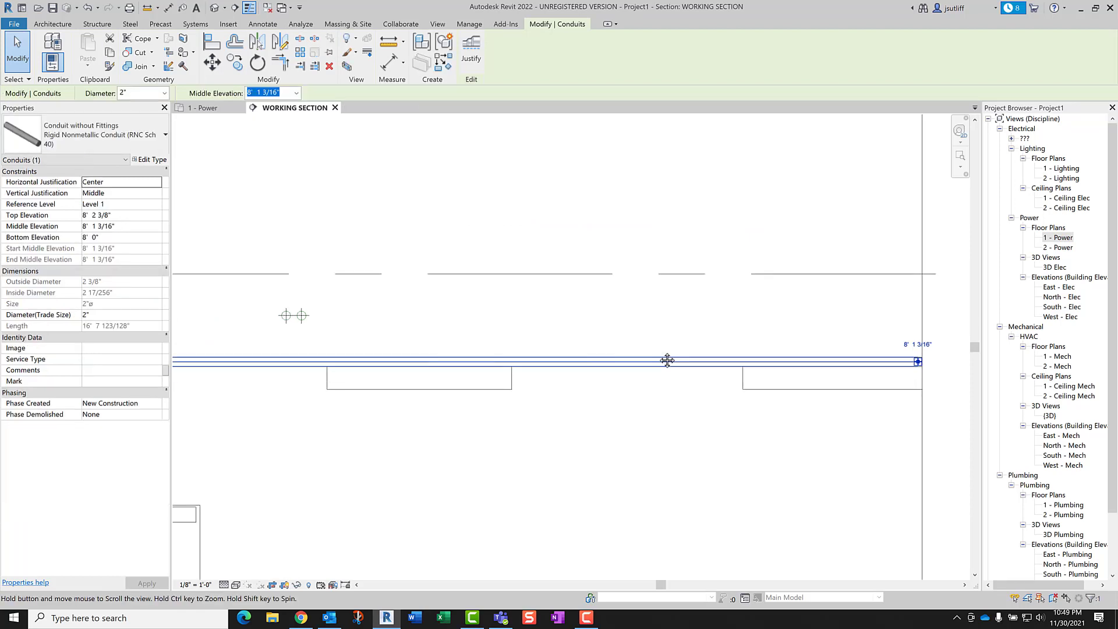
scroll(726, 362, "down", 2, "ctrl")
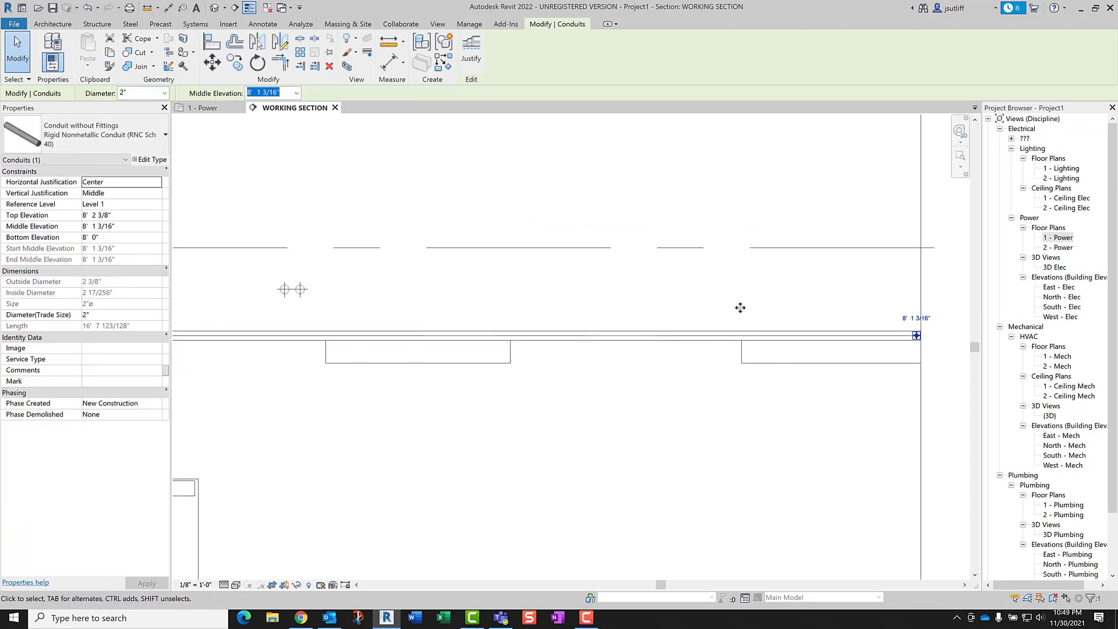
left_click(210, 107)
scroll(472, 308, "up", 1)
scroll(507, 297, "up", 3)
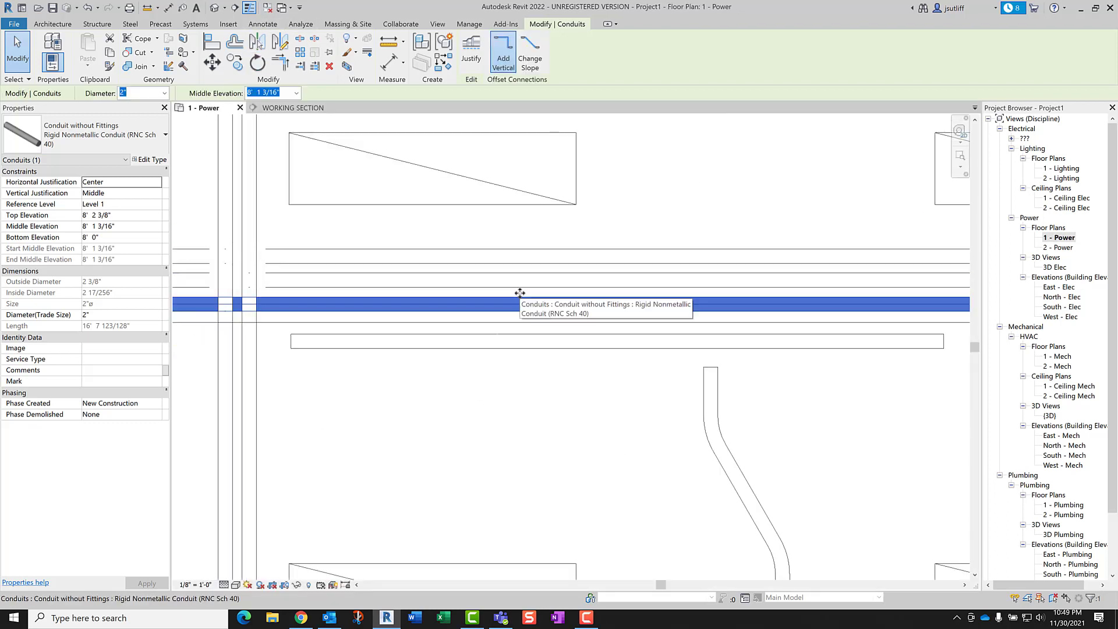
key("s")
key("l")
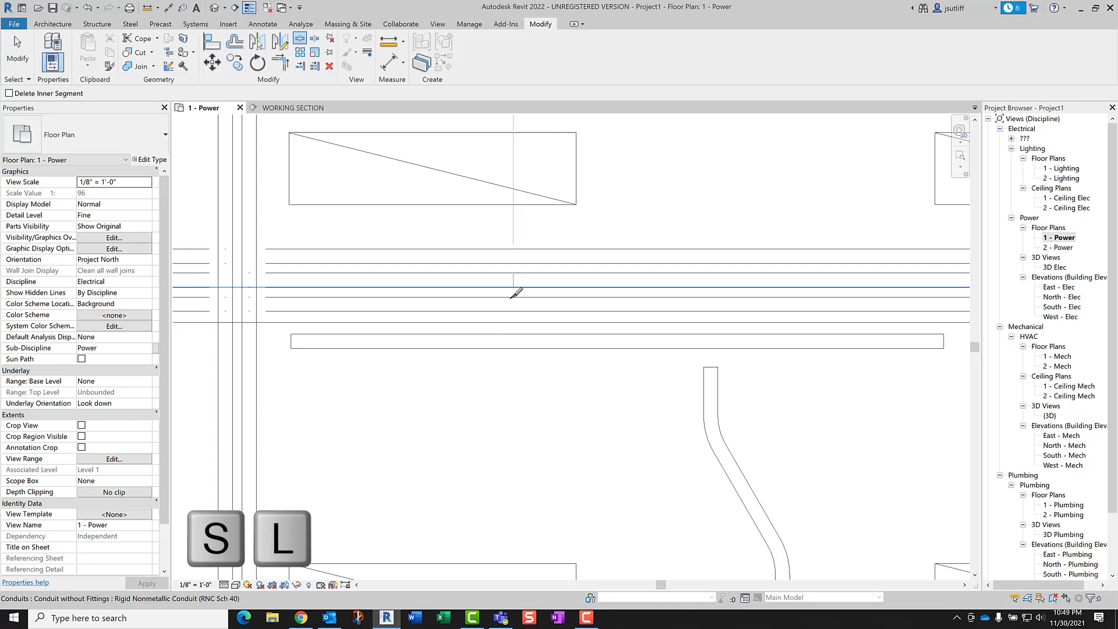
left_click(508, 304)
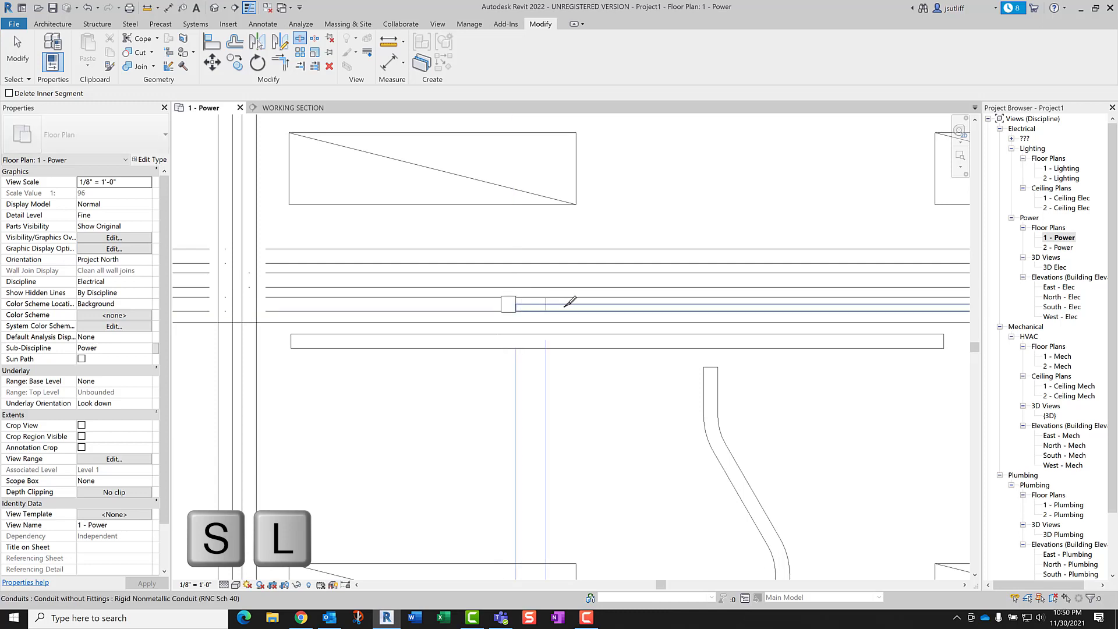
left_click(648, 304)
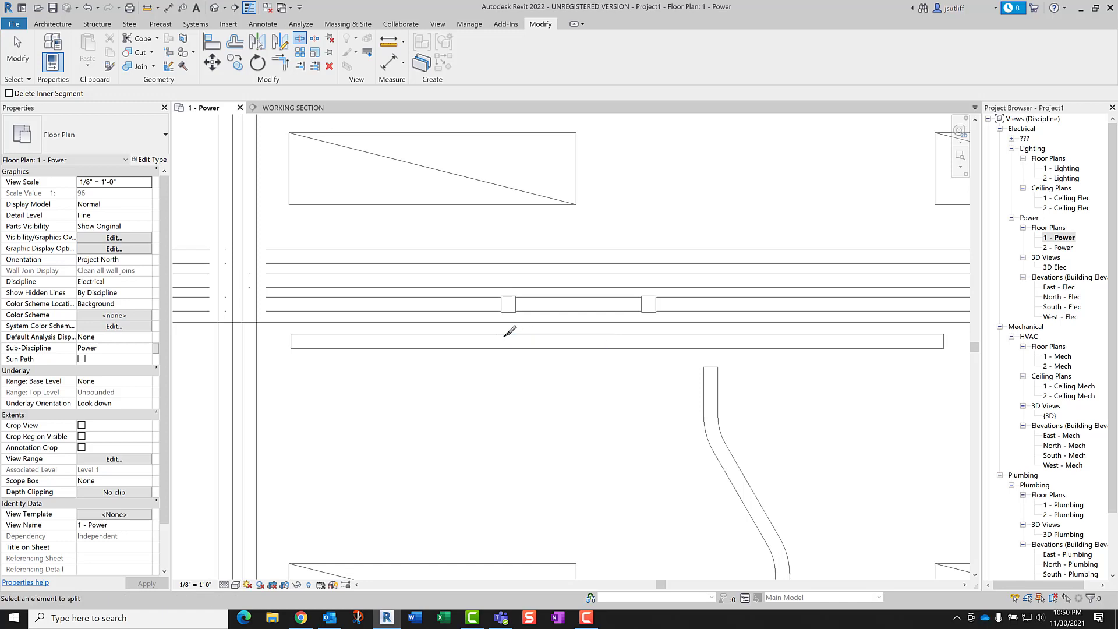
left_click(482, 307)
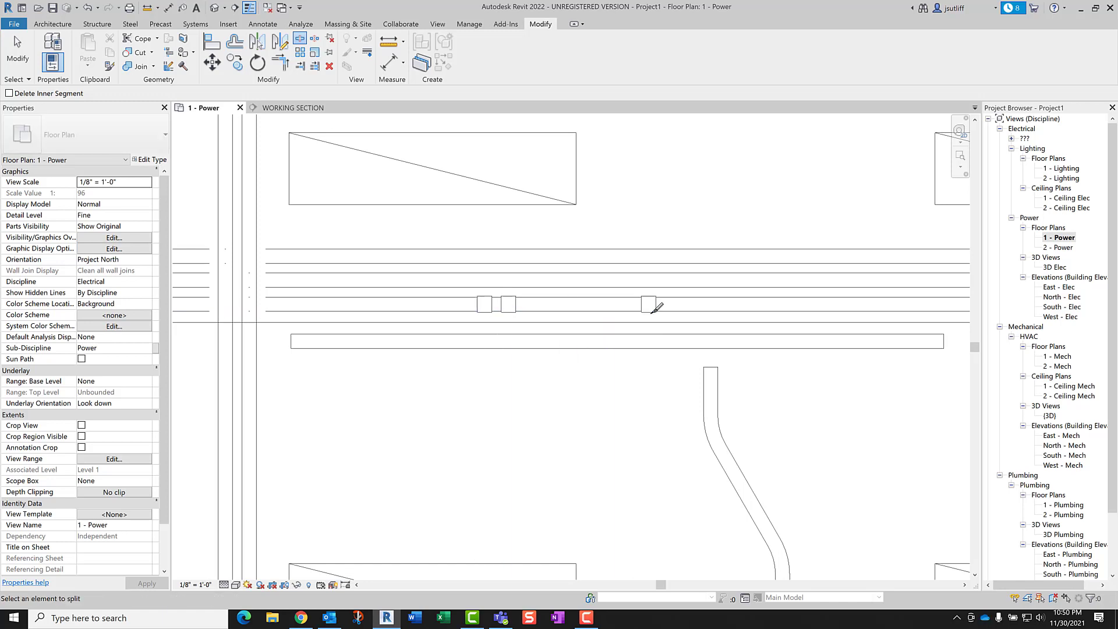
left_click(683, 306)
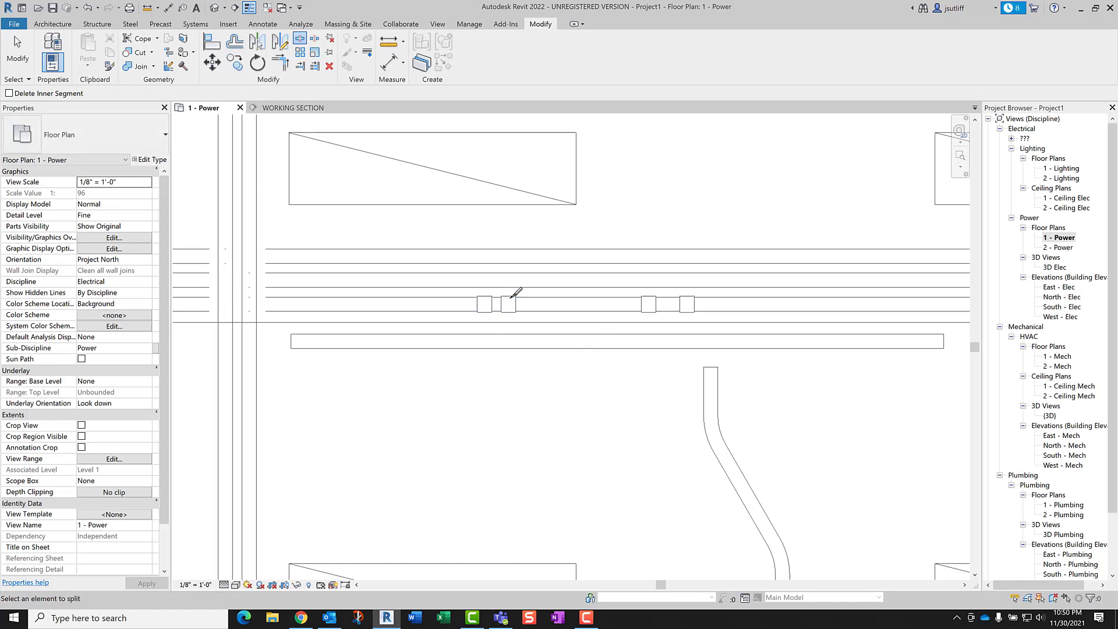
key("Escape")
key("Escape")
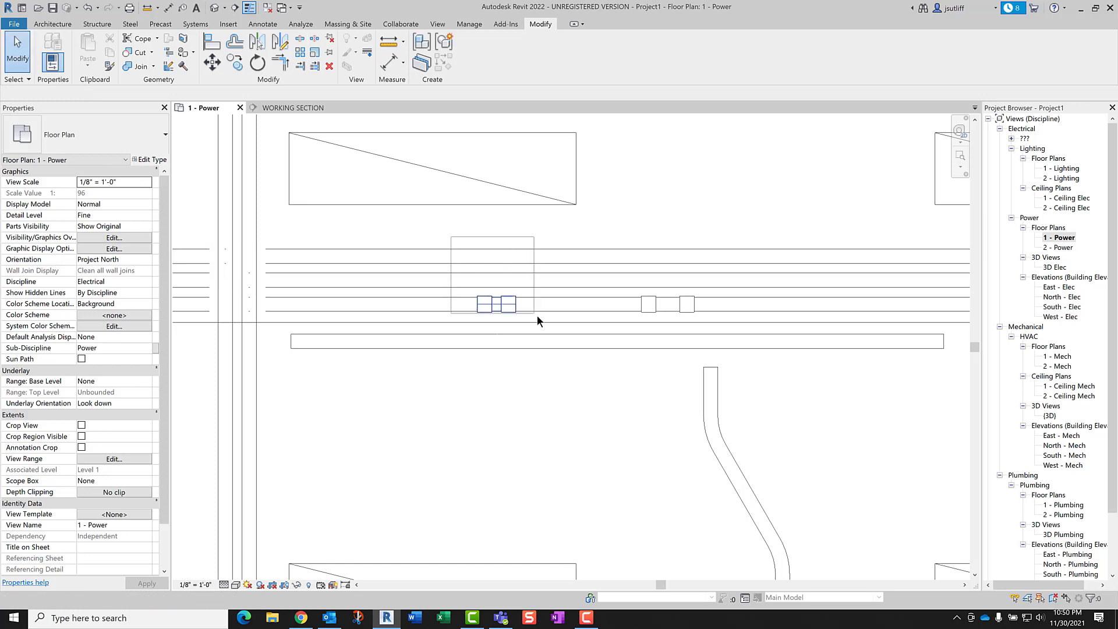
Step: Delete both pairs of couplings to leave two gaps in the conduit
left_click(540, 316)
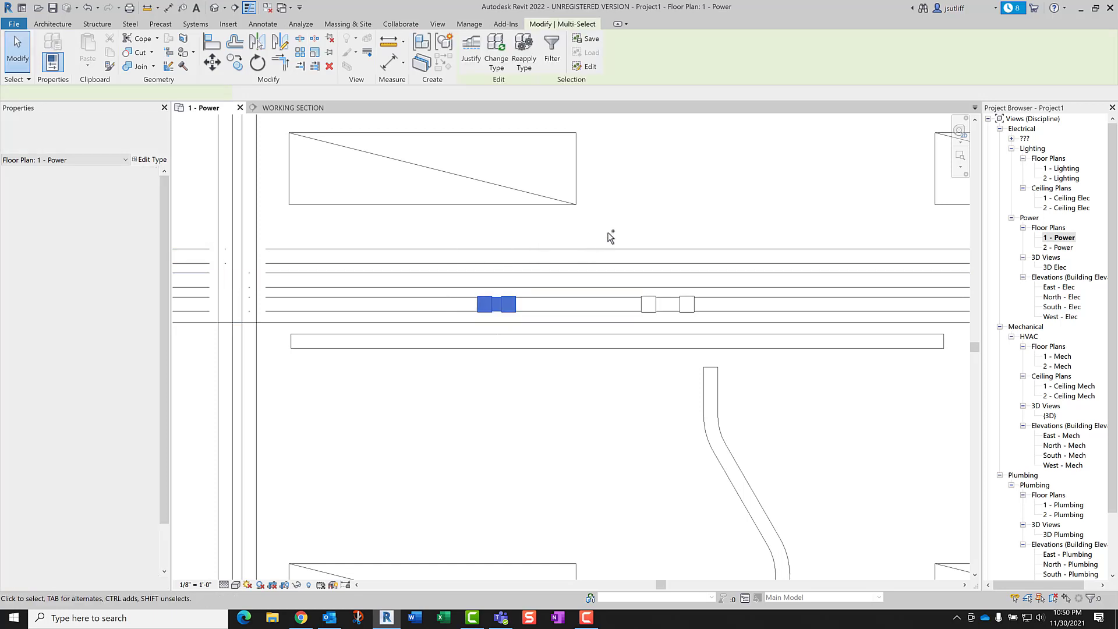
left_click_drag(611, 237, 709, 323, "ctrl")
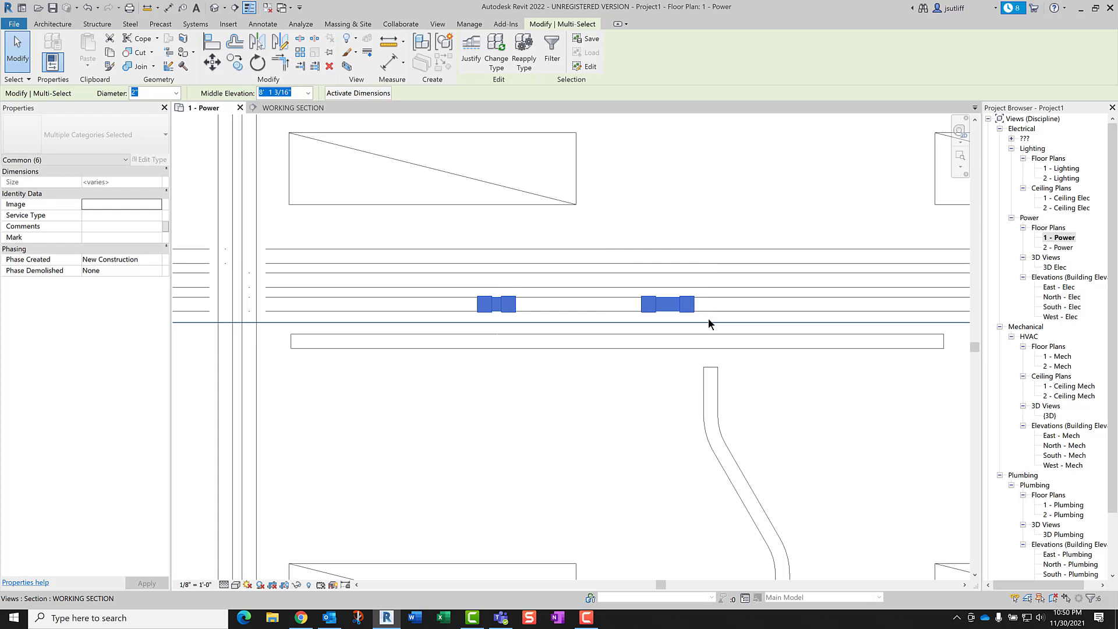
key("Delete")
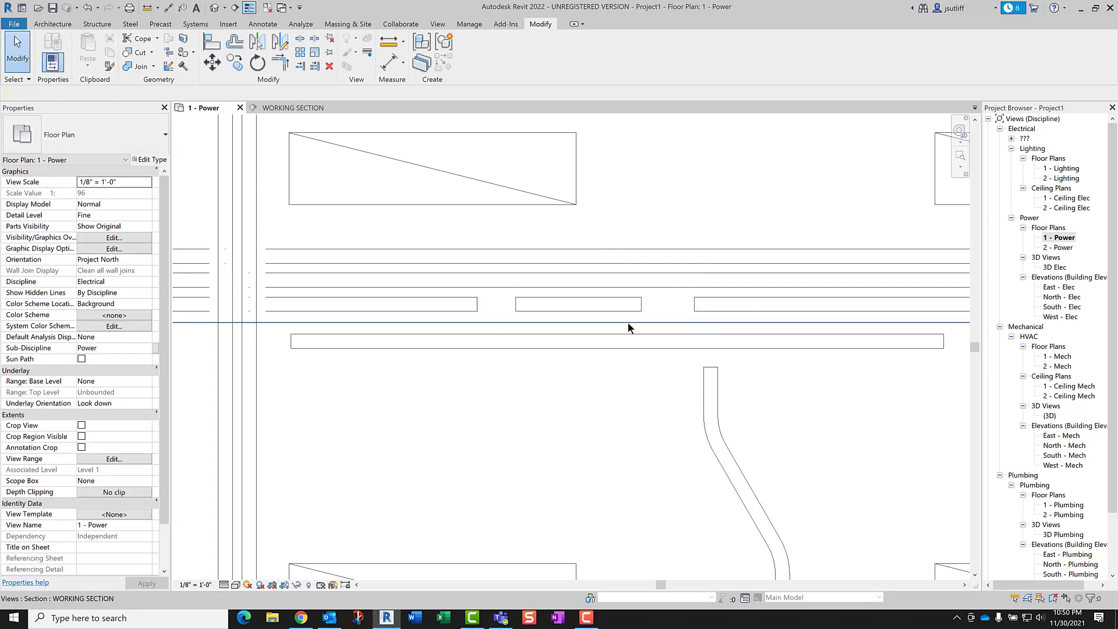
right_click(629, 323)
Step: In the working section, rotate the short conduit piece 30° about its left end
left_click(669, 379)
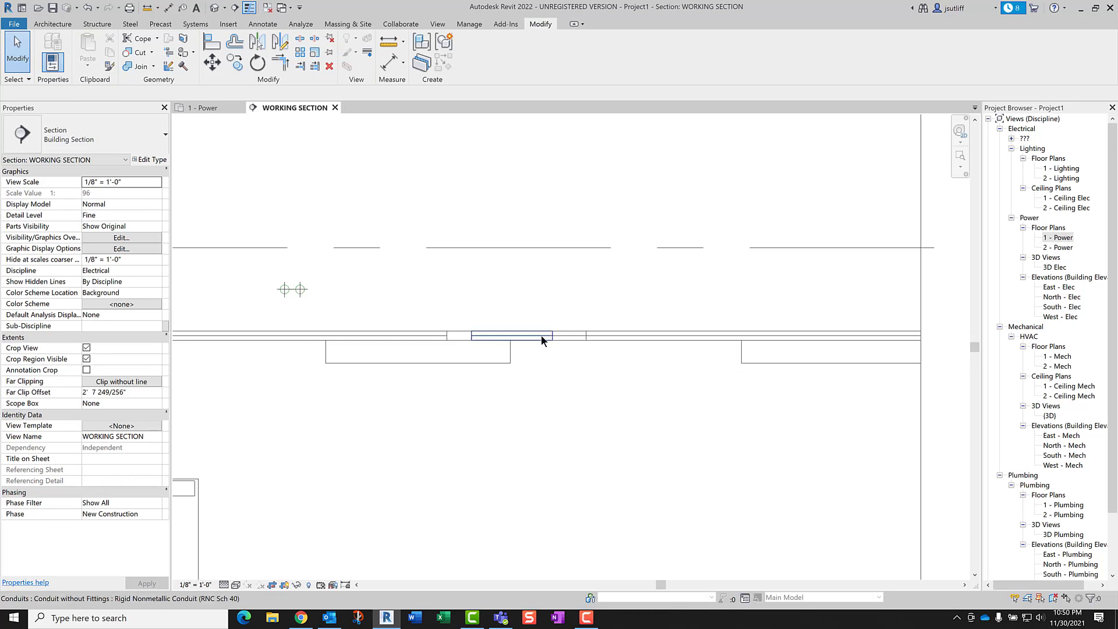
left_click(560, 328)
scroll(563, 332, "up", 1)
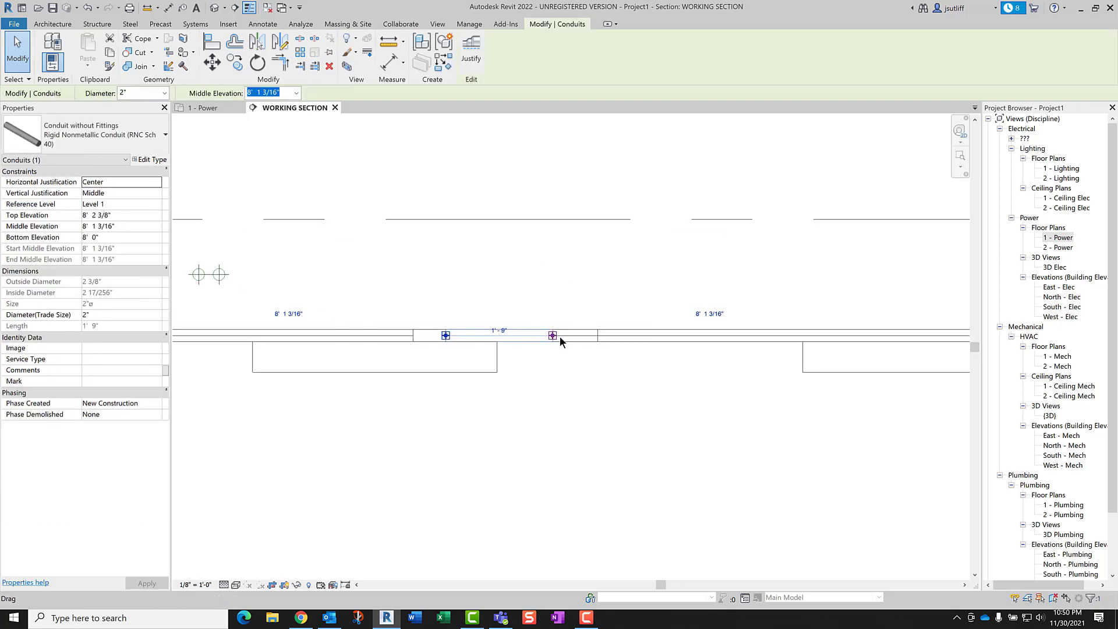
left_click(552, 337)
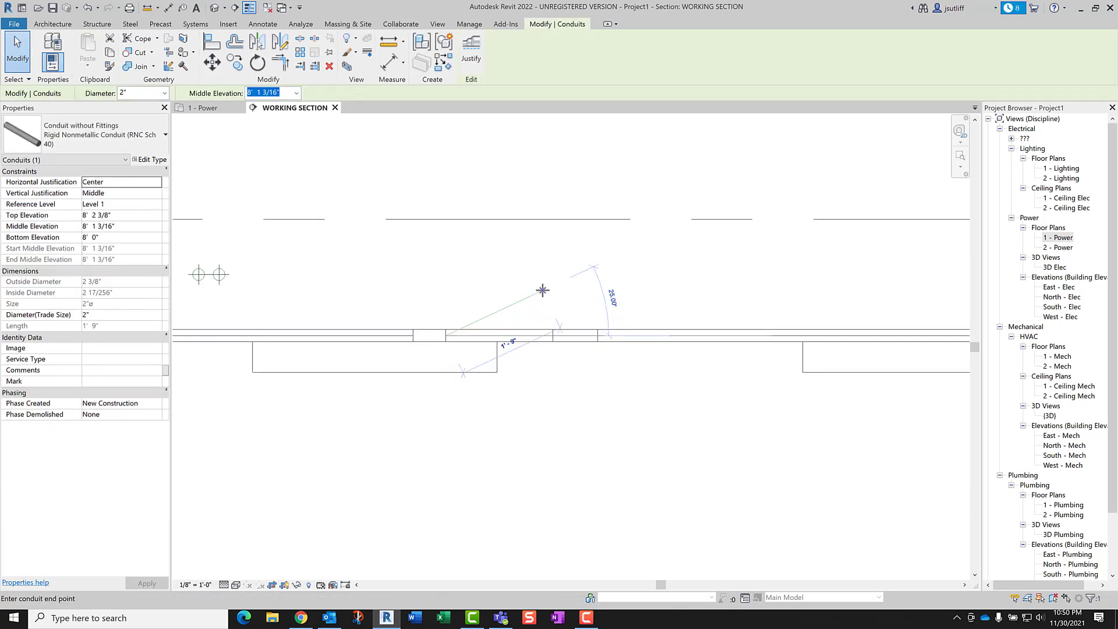
key("Escape")
key("Escape")
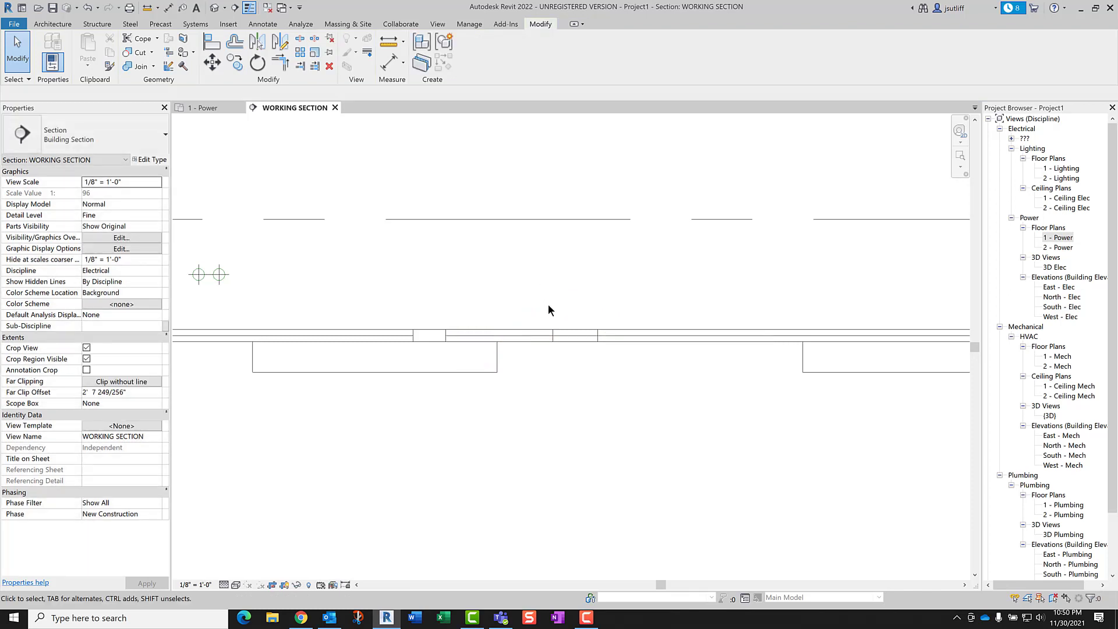
left_click(552, 336)
key("r")
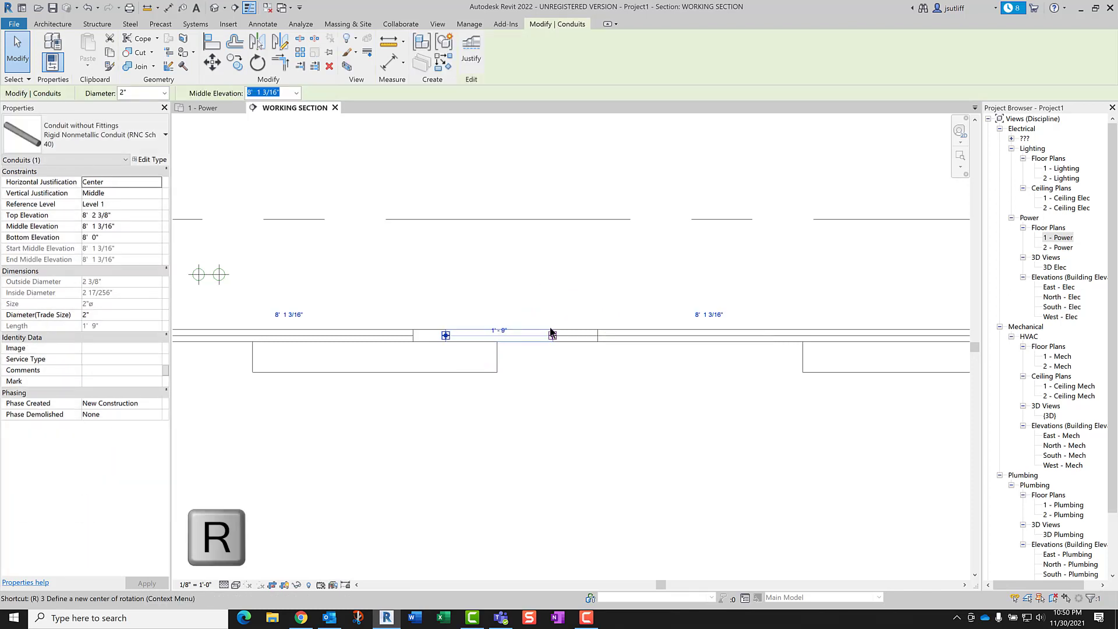
key("o")
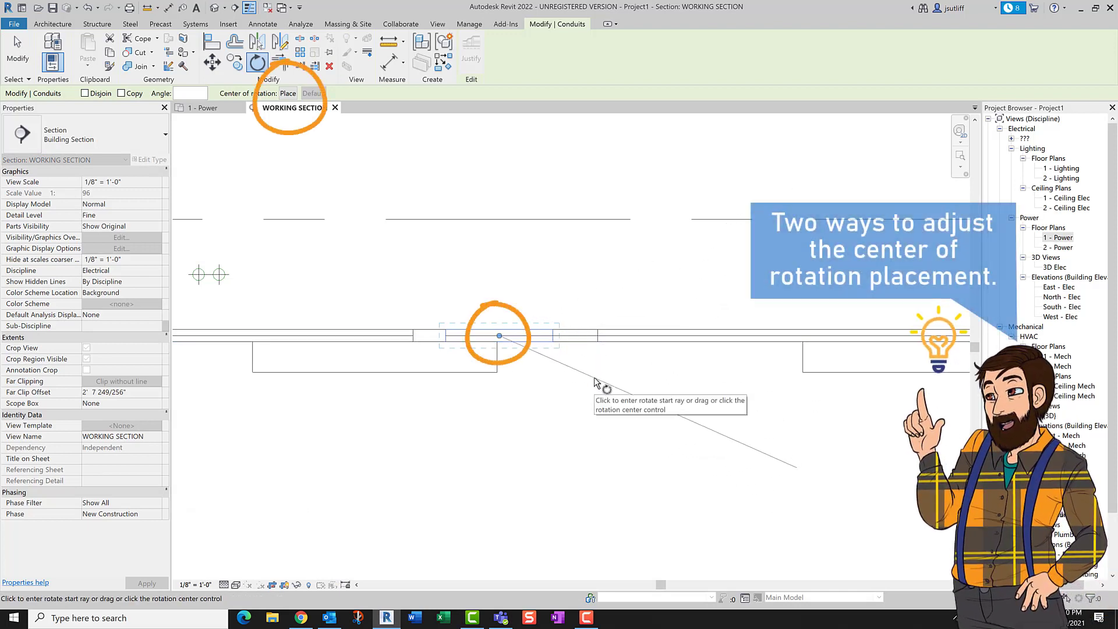
left_click(499, 338)
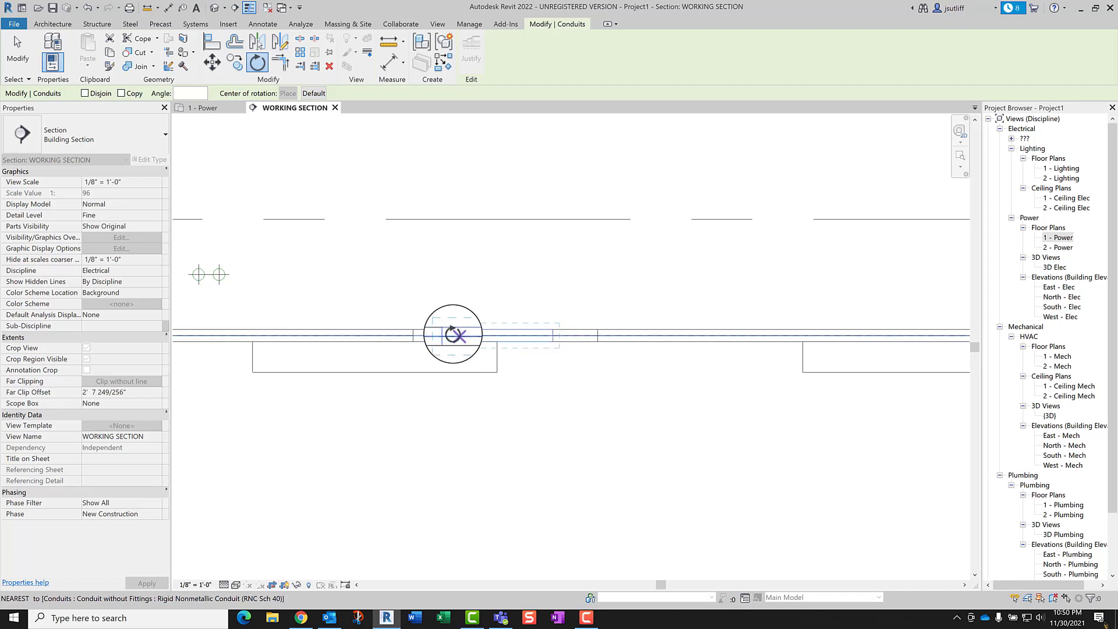
left_click(447, 335)
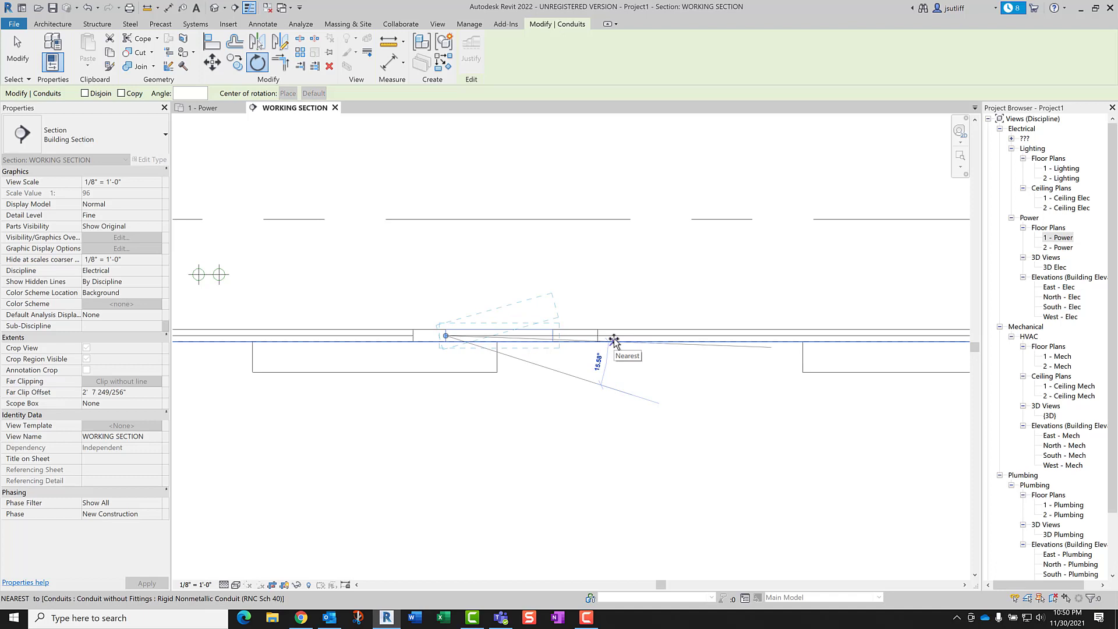
type("30")
key("Return")
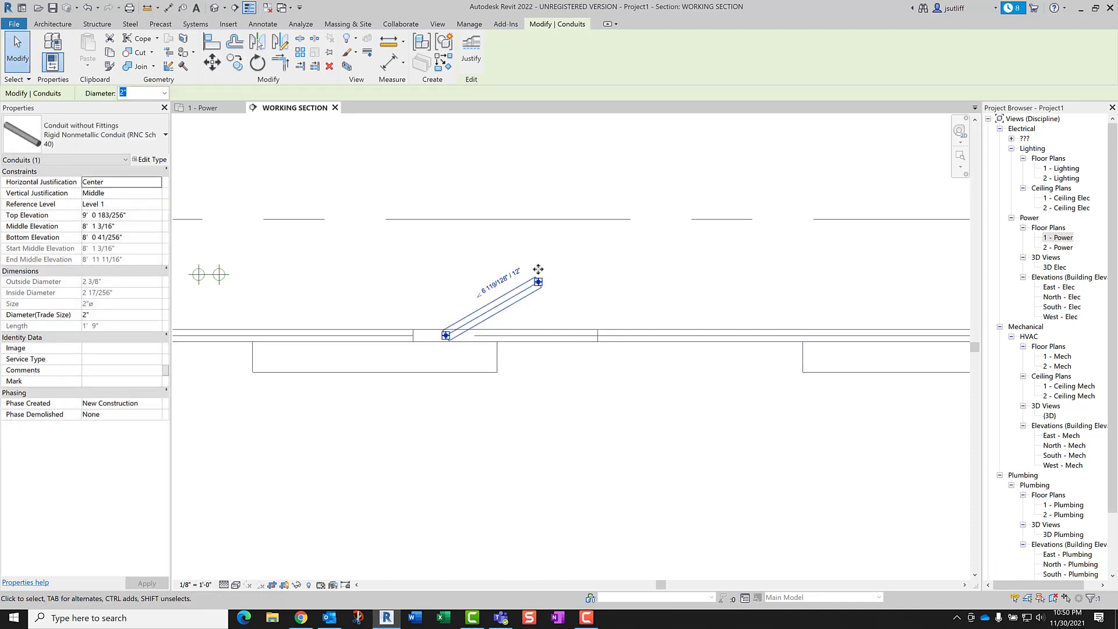
Step: In the 1 - Power plan, set the right conduit's Bottom Elevation to 9' 6"
left_click(217, 106)
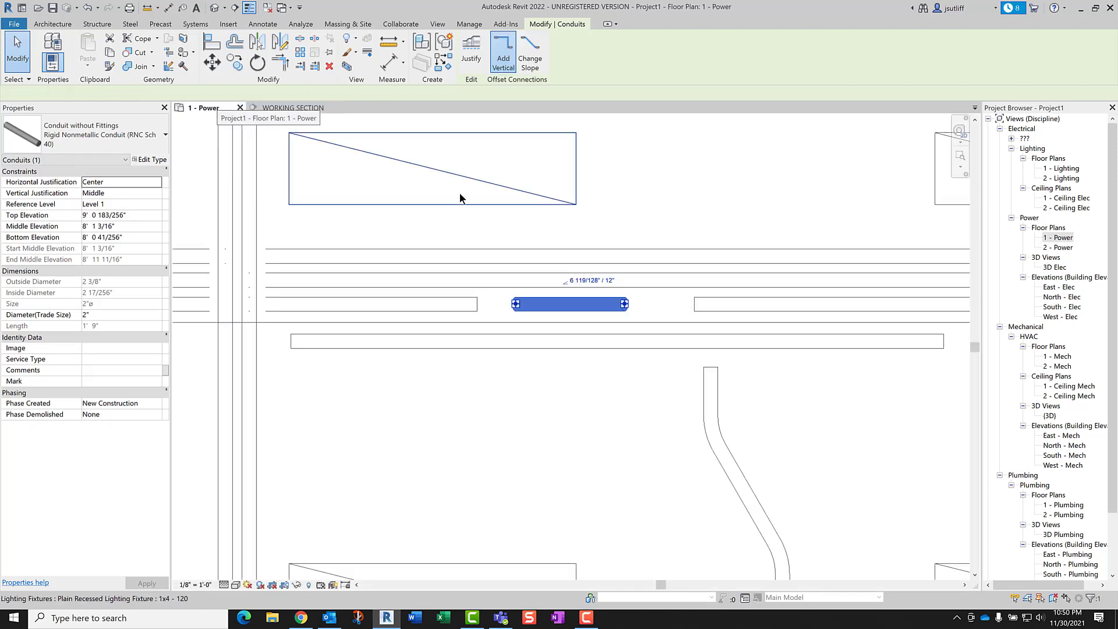
left_click(706, 309)
middle_click_drag(706, 308, 445, 266)
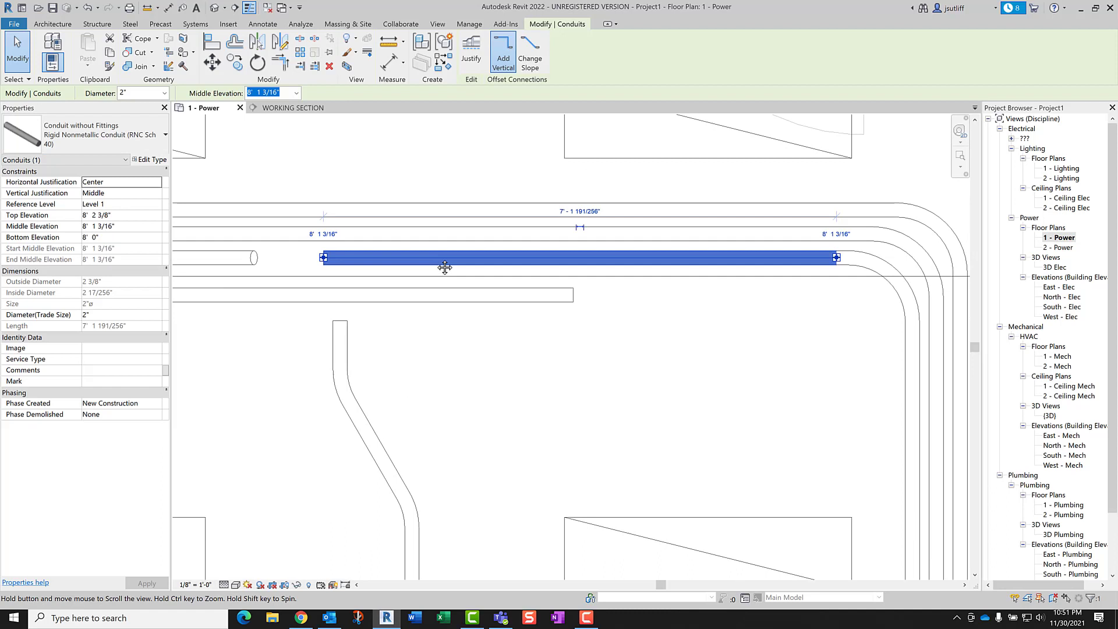
left_click(115, 237)
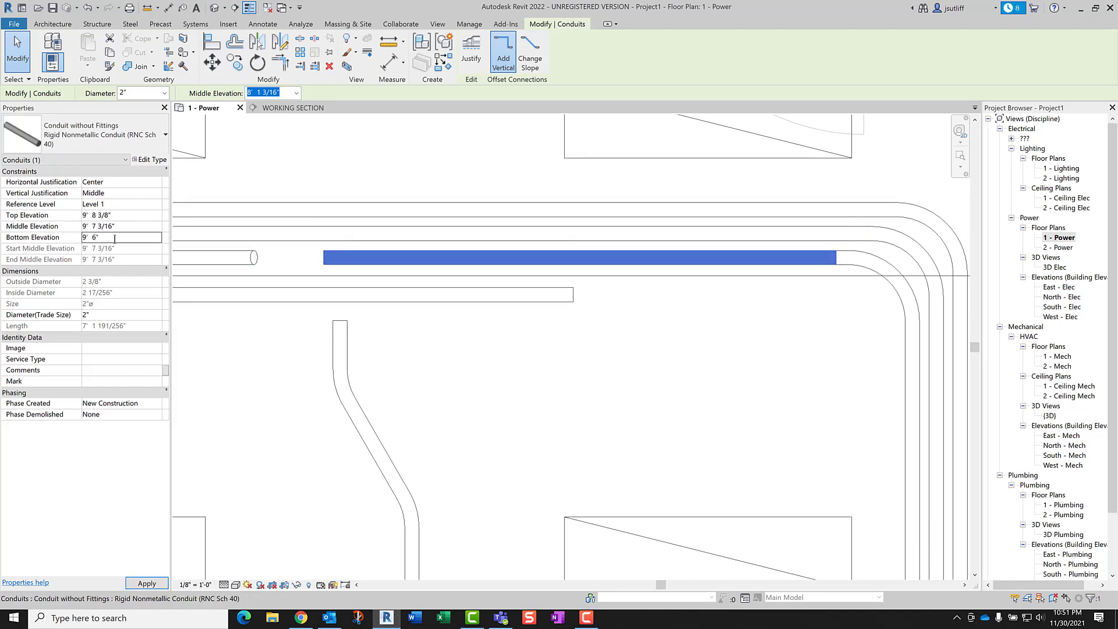
Step: Extend the left conduit to meet the short segment with TR, then select both runs
middle_click_drag(357, 254, 629, 293)
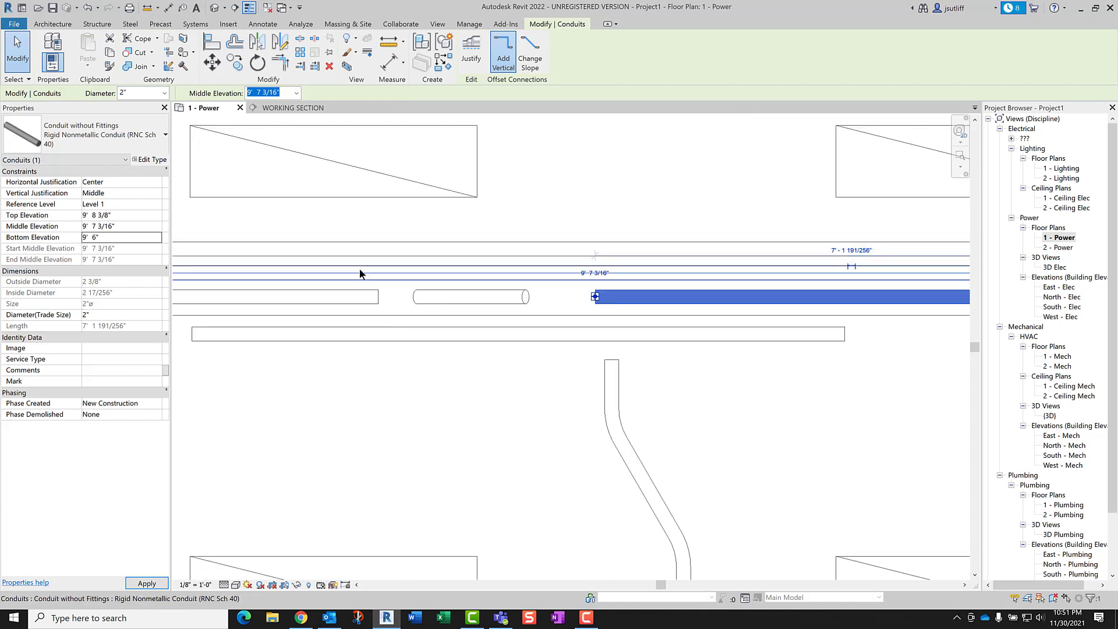
key("t")
key("r")
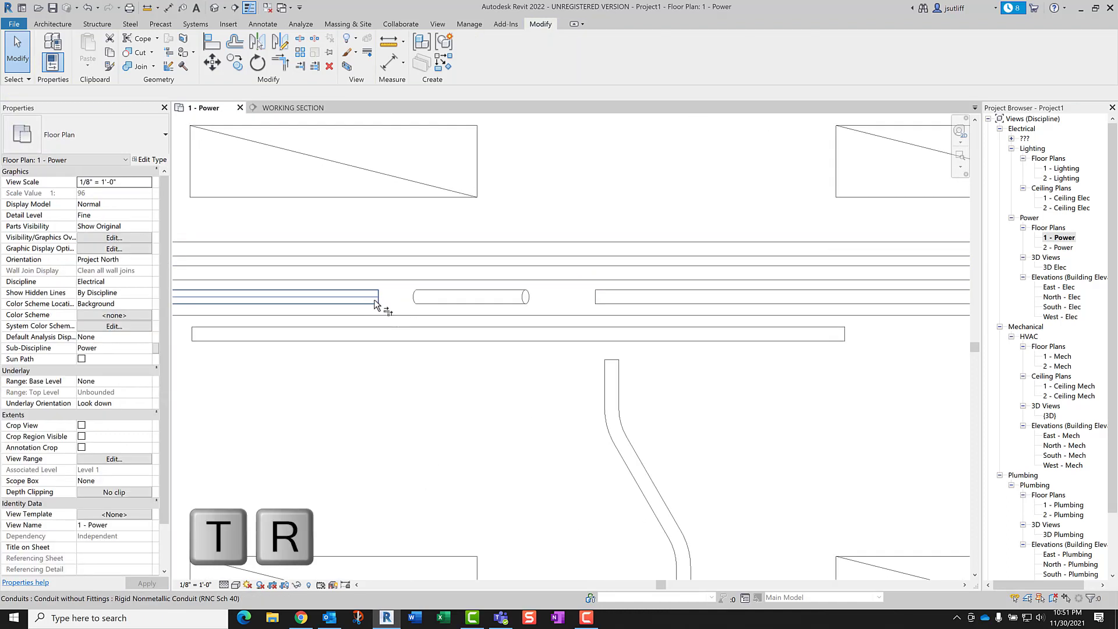
left_click(374, 299)
left_click(442, 300)
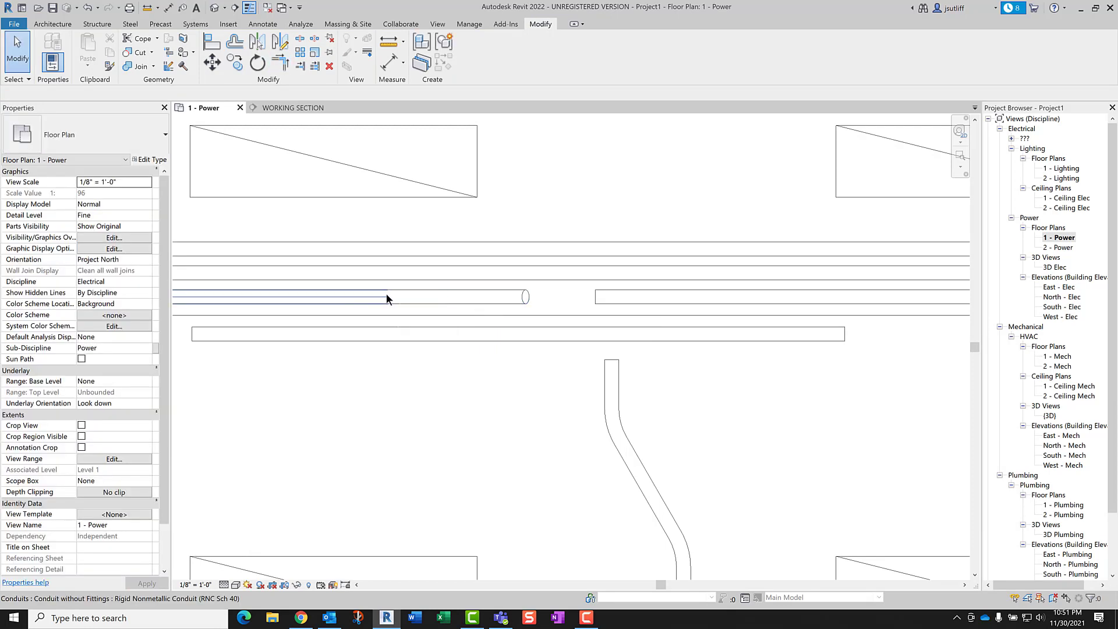
left_click(510, 301)
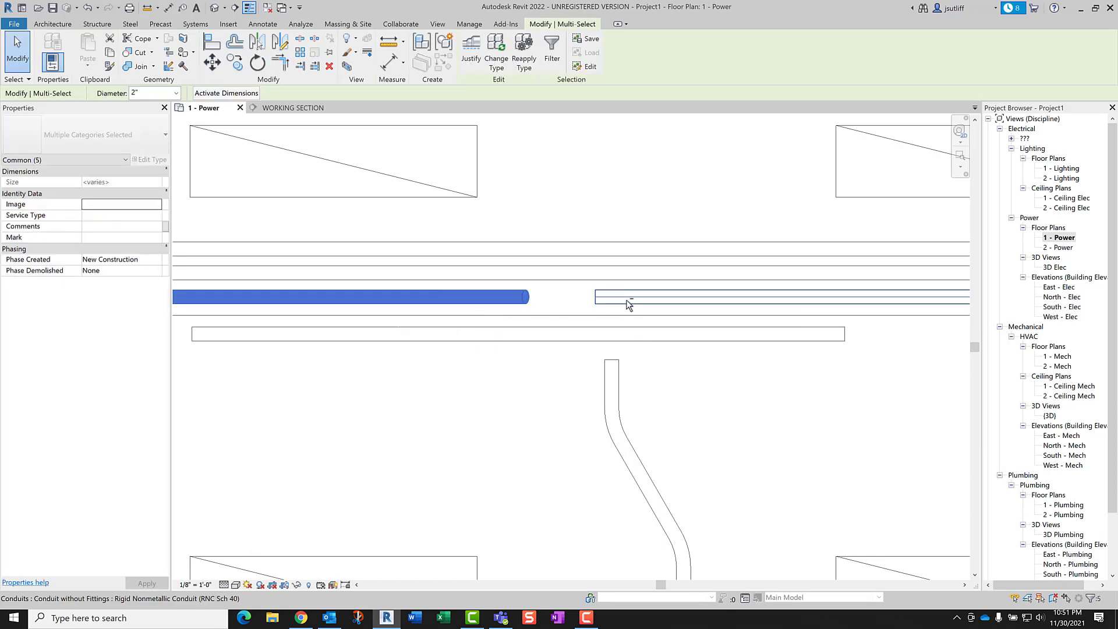
left_click(629, 301, "ctrl")
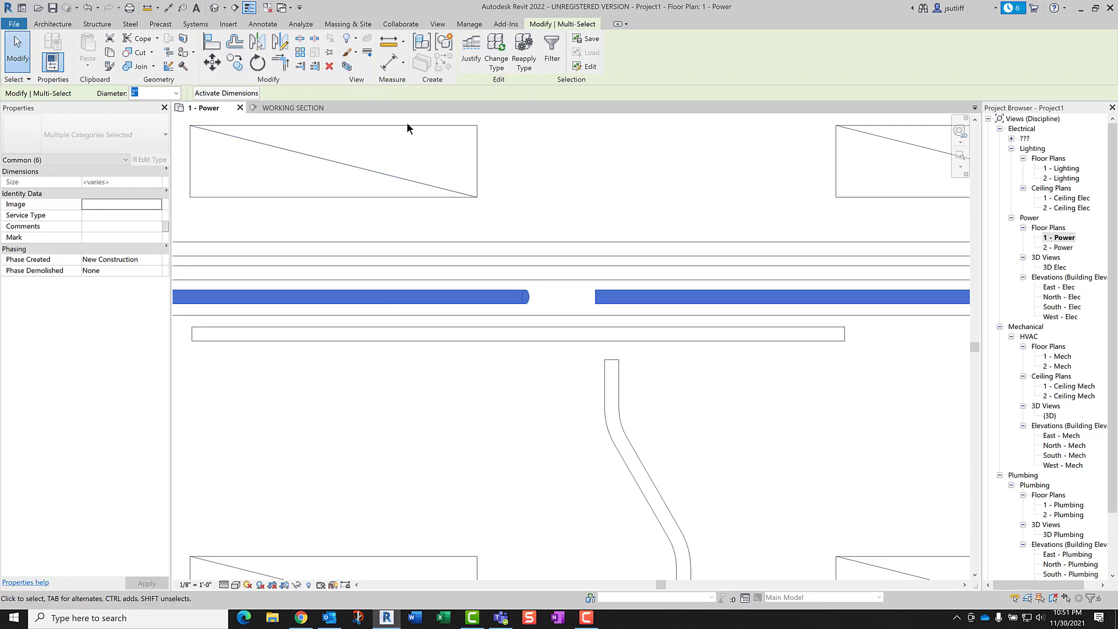
Step: Section-box the selected conduits in 3D and try joining the upper conduit to the angled segment
key("b")
key("x")
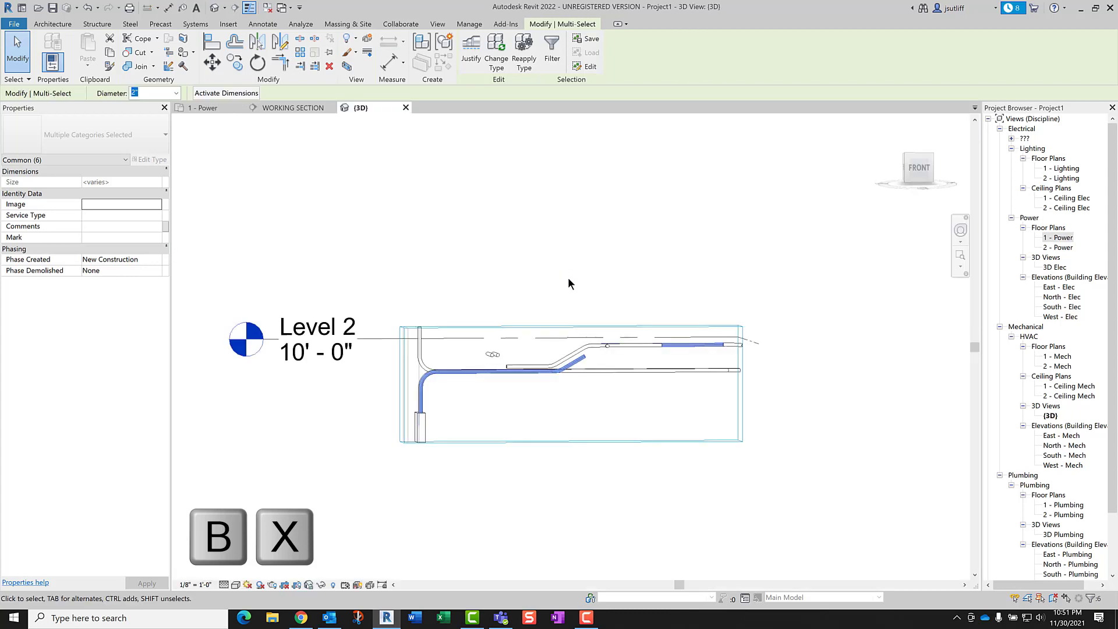
mouse_move(614, 363)
middle_mouse_down("shift")
mouse_move(450, 333)
mouse_move(662, 343)
middle_mouse_up("shift")
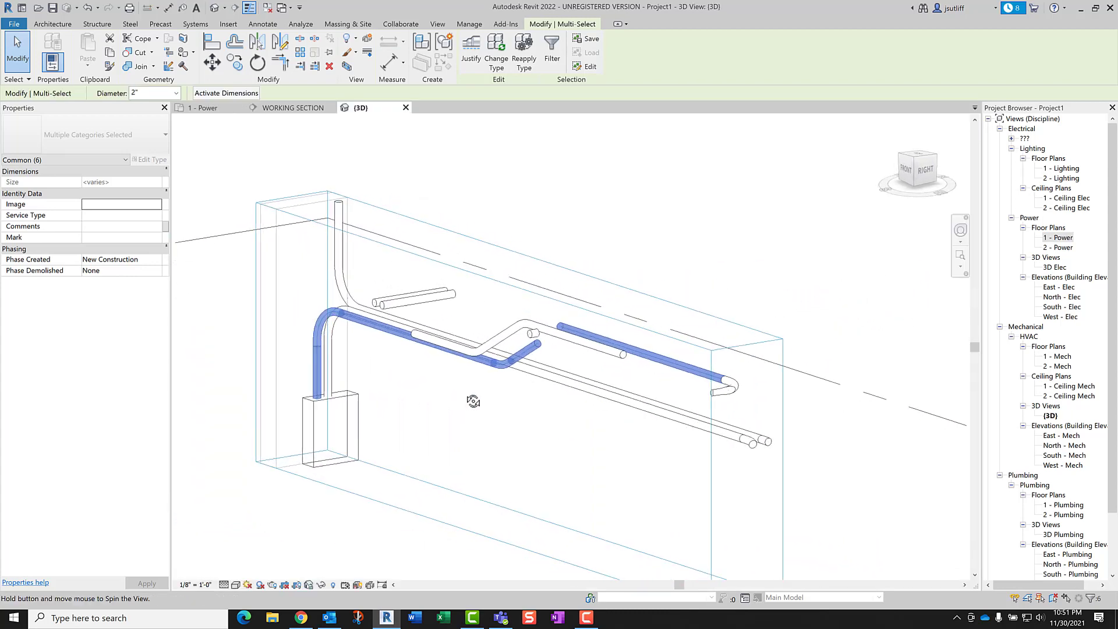
scroll(559, 295, "up", 3)
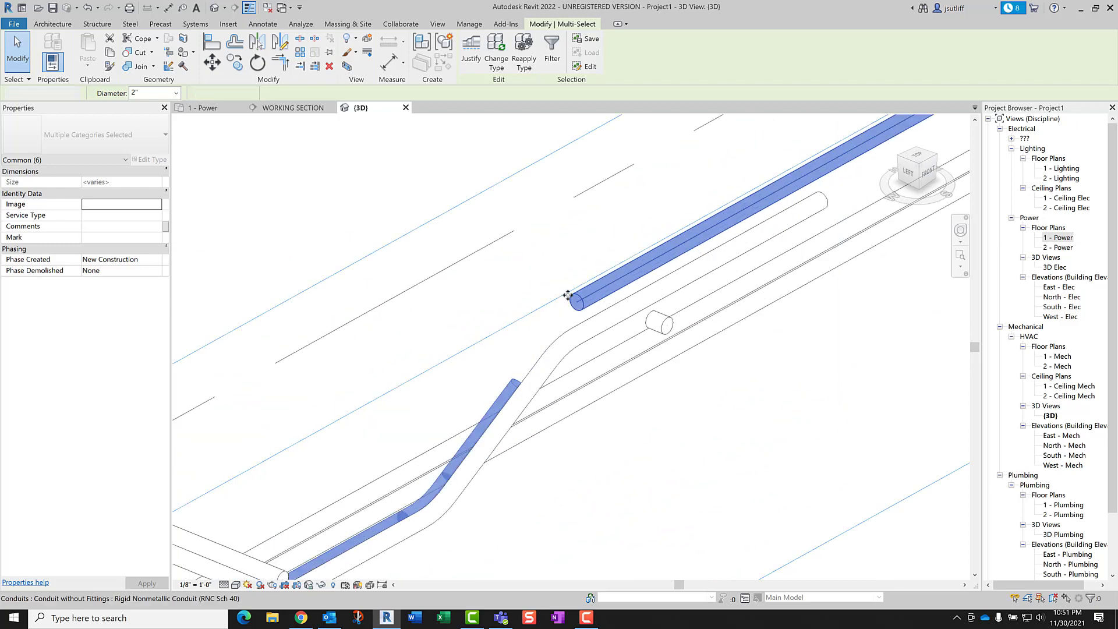
key("t")
key("r")
left_click(573, 300)
left_click(514, 379)
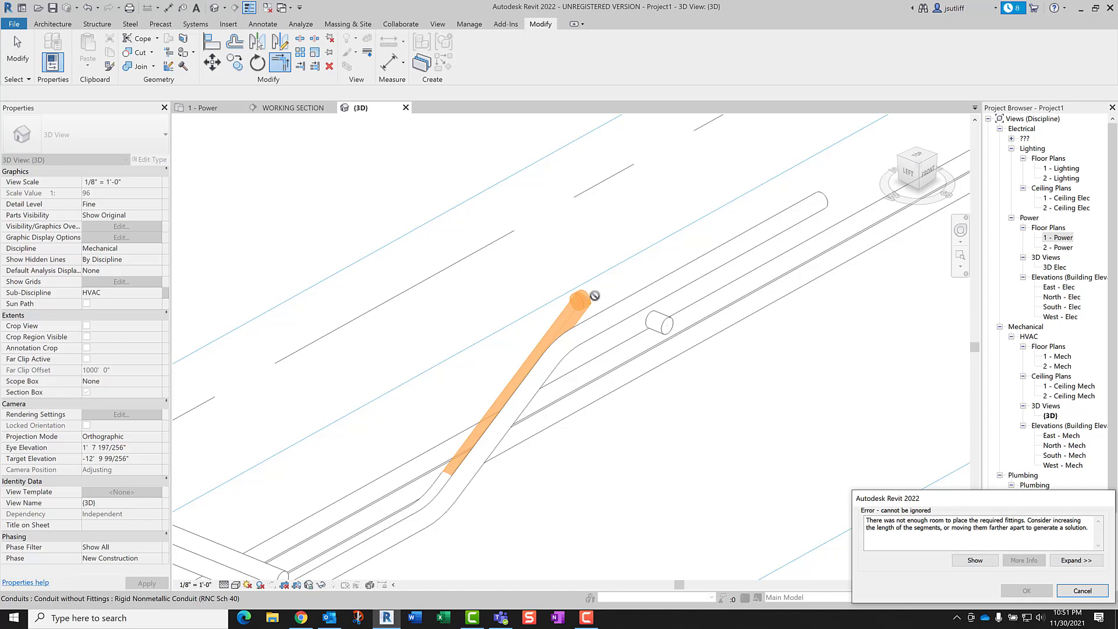
Step: Dismiss the fittings error and retry joining the angled segment to the raised conduit
key("Escape")
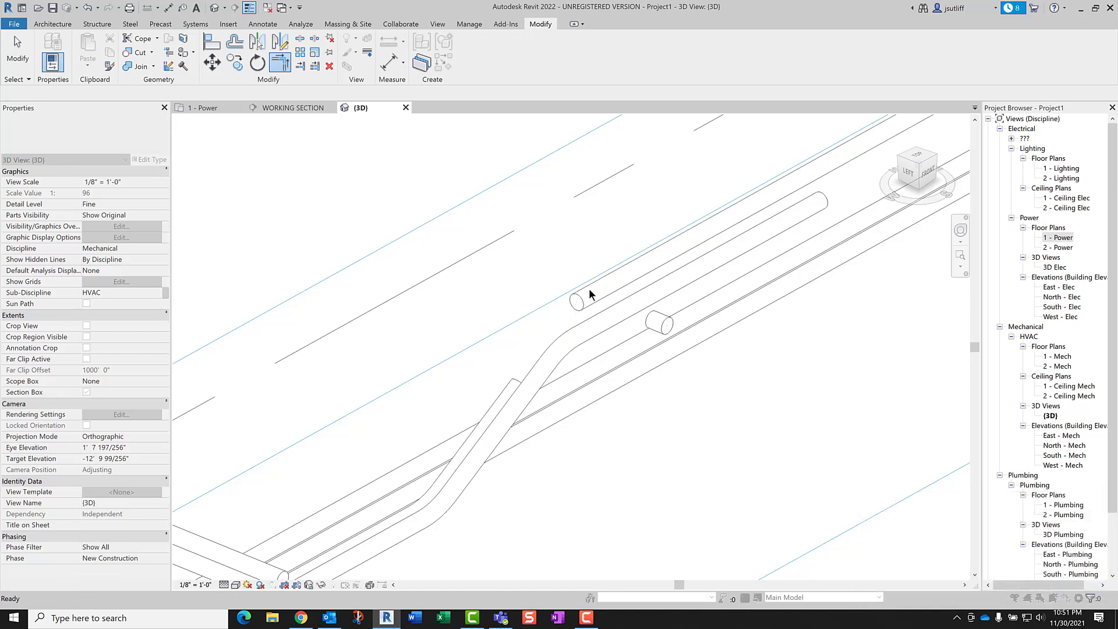
key("Escape")
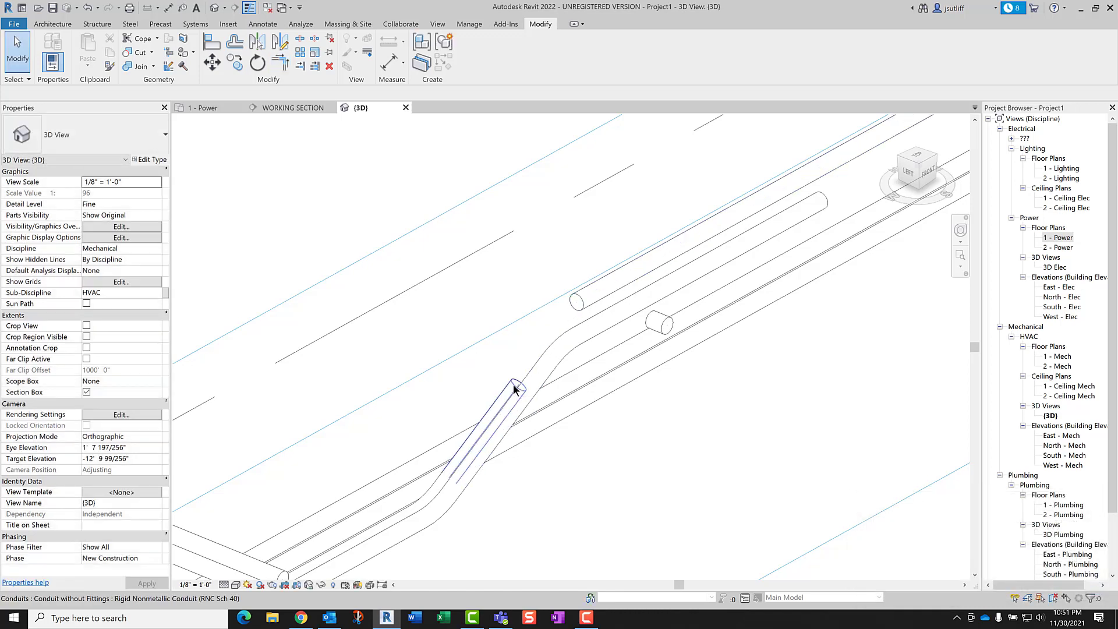
key("t")
key("r")
left_click(515, 388)
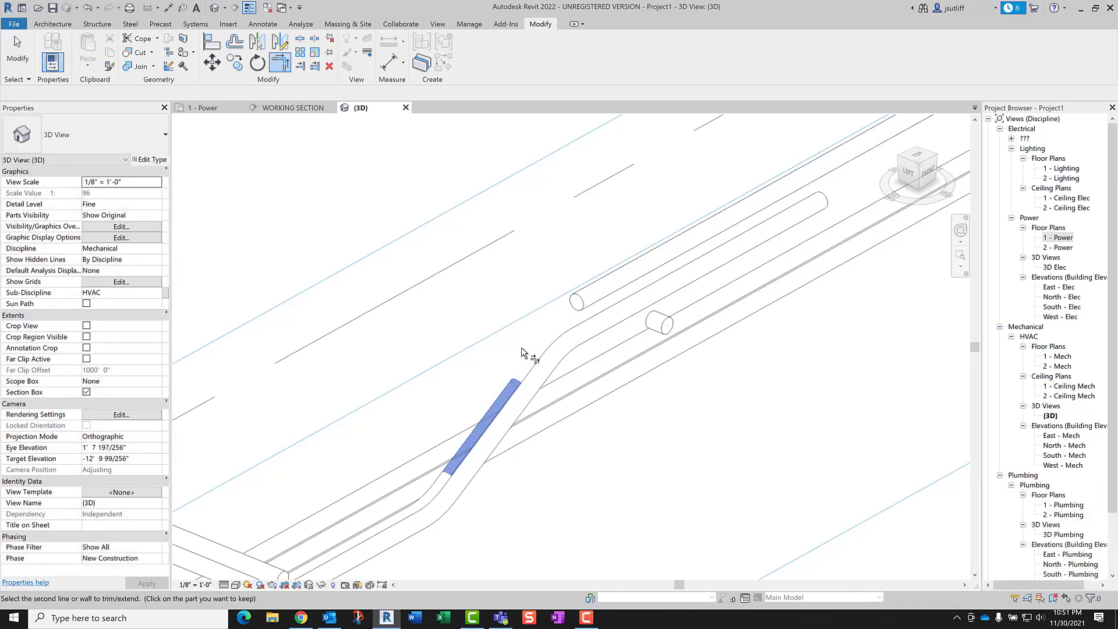
left_click(576, 303)
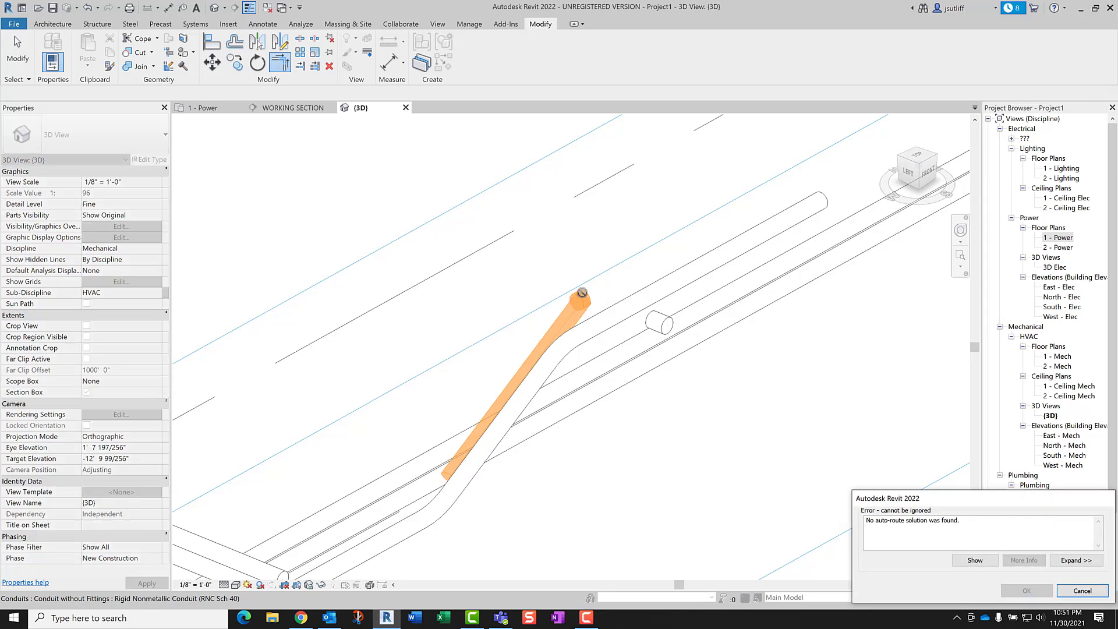
Step: Dismiss the auto-route error, pick the angled segment again, undo, and orbit toward the front
key("Escape")
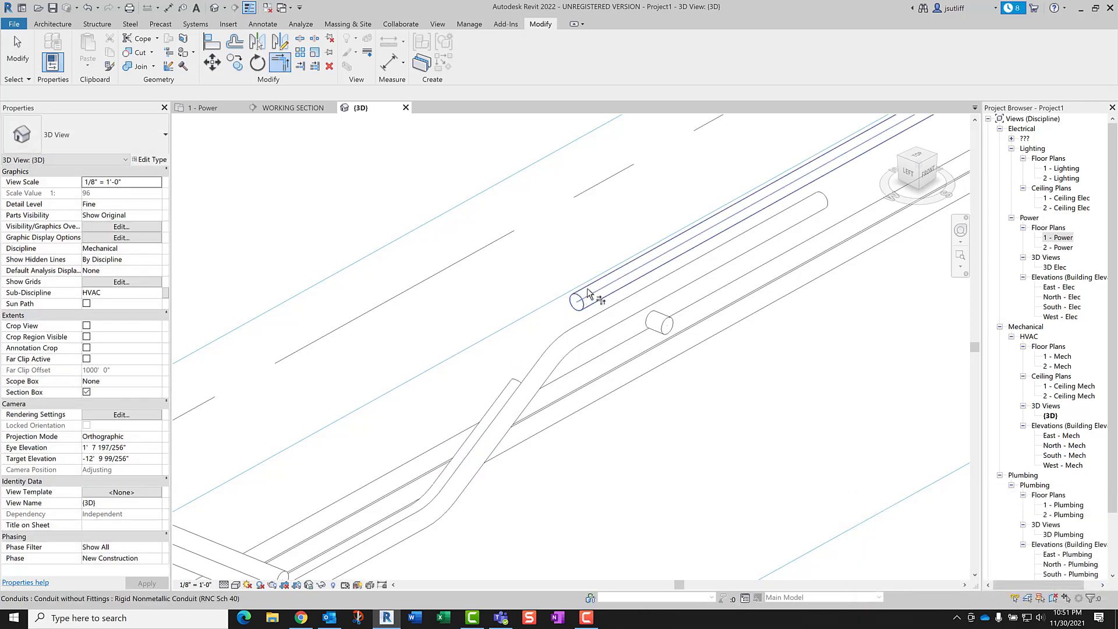
left_click(516, 386)
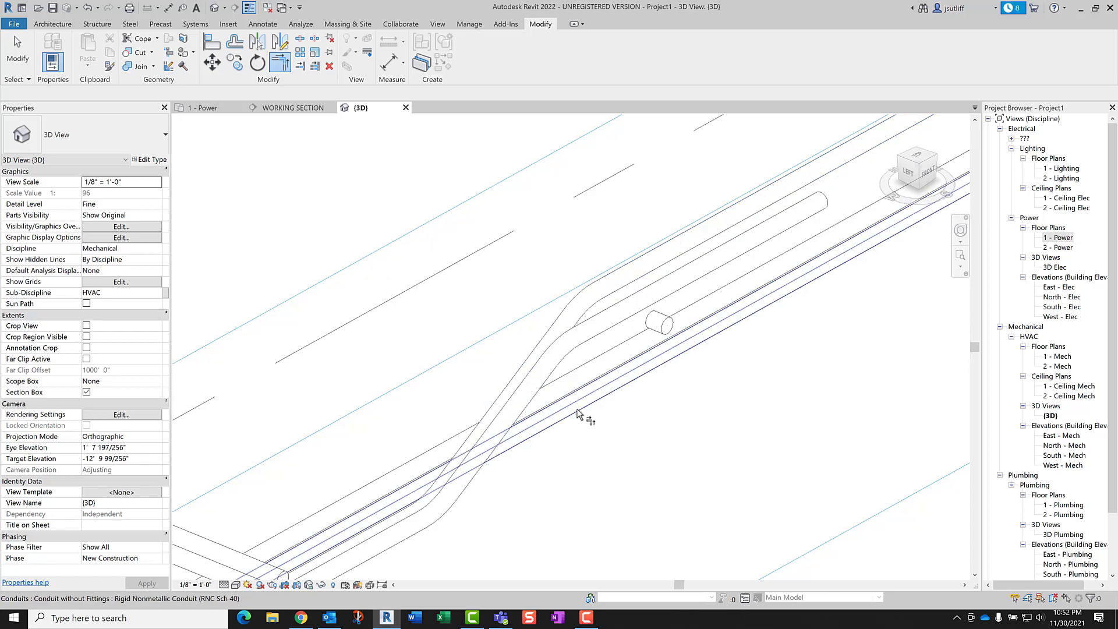
key("ctrl+z")
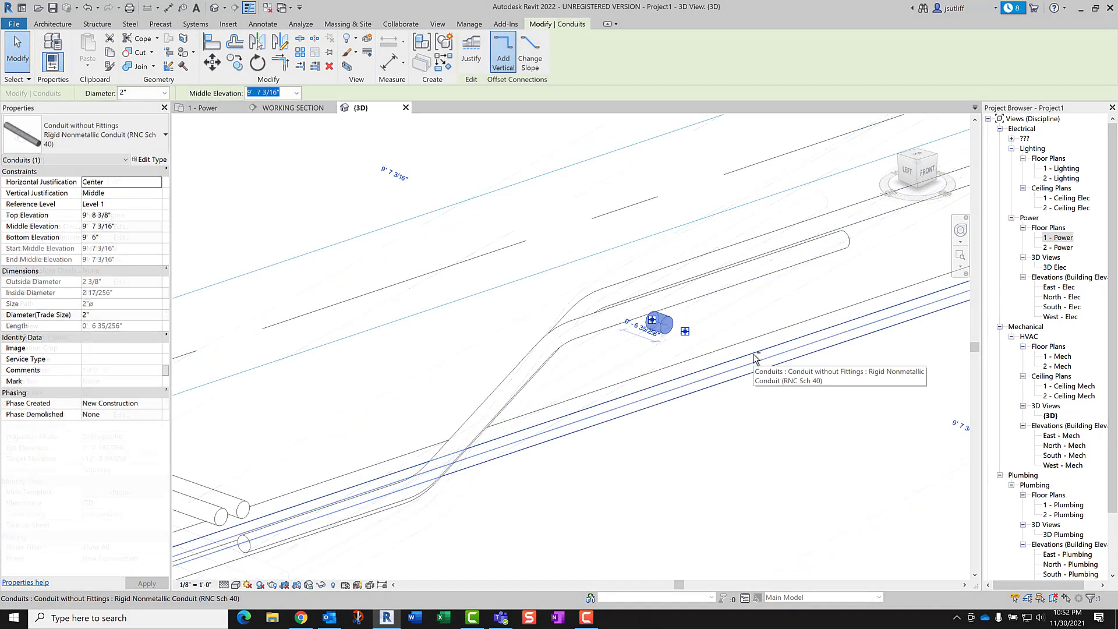
mouse_move(750, 346)
middle_mouse_down("shift")
mouse_move(674, 253)
mouse_move(634, 253)
mouse_move(587, 306)
mouse_move(501, 293)
mouse_move(641, 320)
mouse_move(664, 373)
mouse_move(734, 378)
middle_mouse_up("shift")
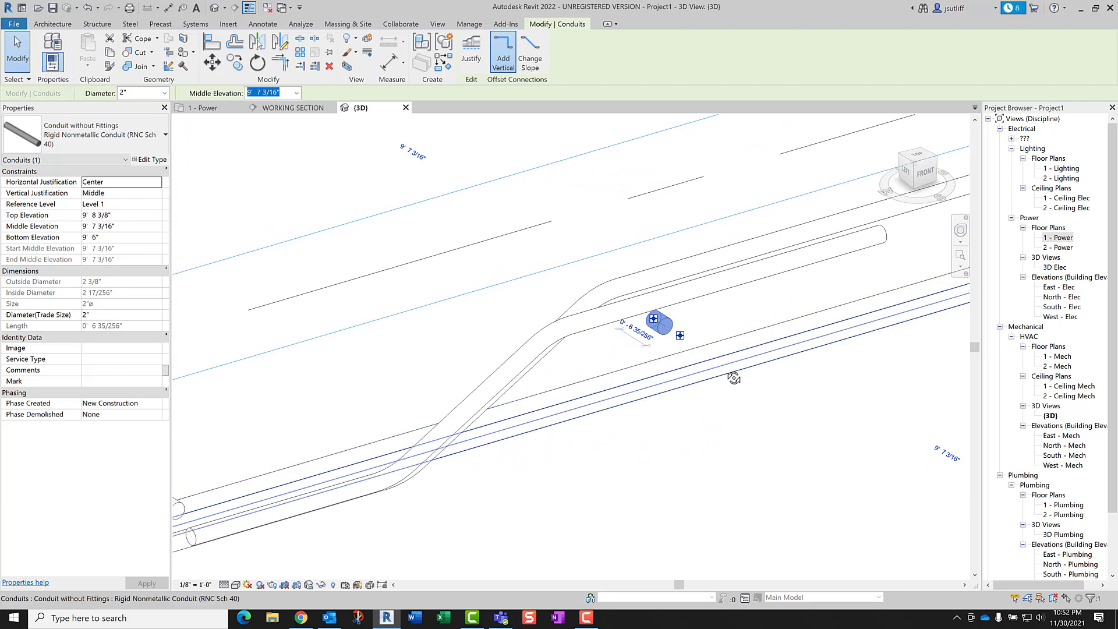